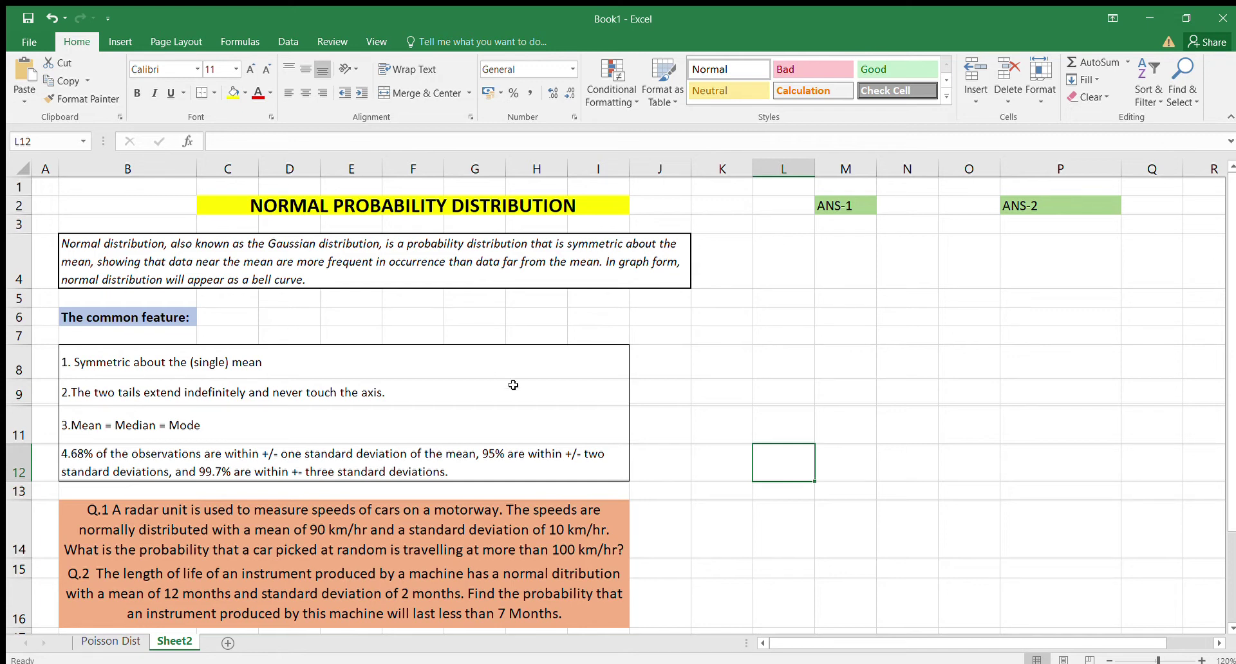
Select the first common-feature statement and the 68-95-99.7% rule statement in the feature list
left_click(732, 399)
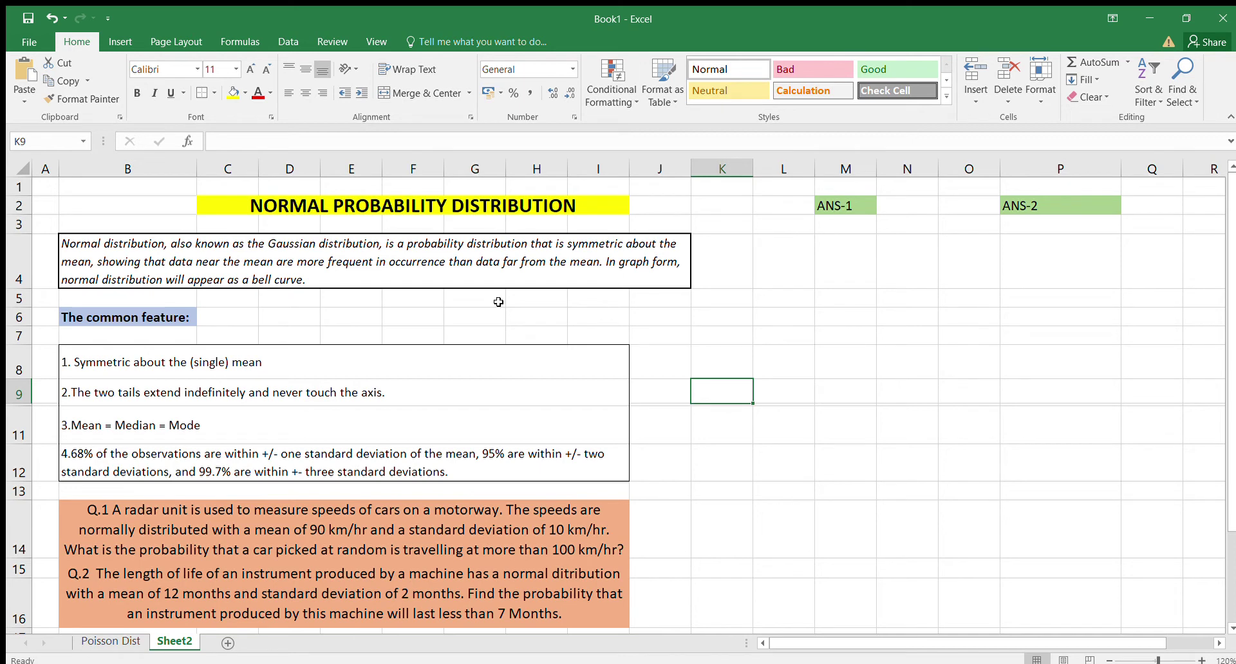
left_click(105, 365)
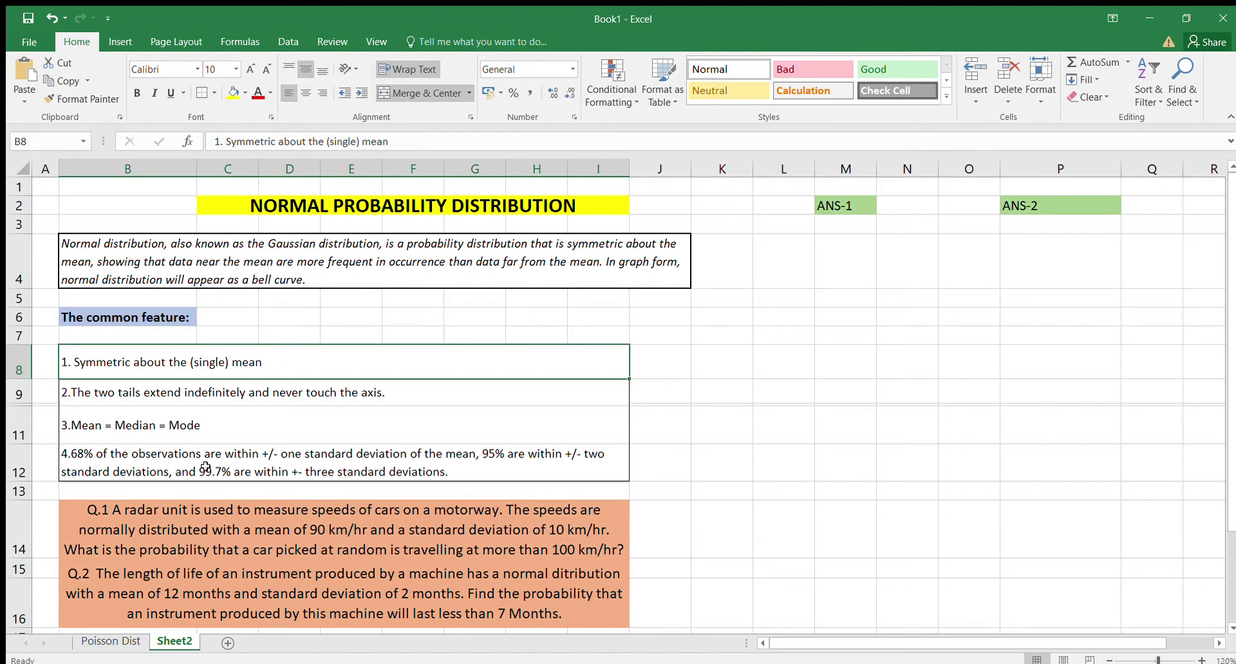
left_click(475, 473)
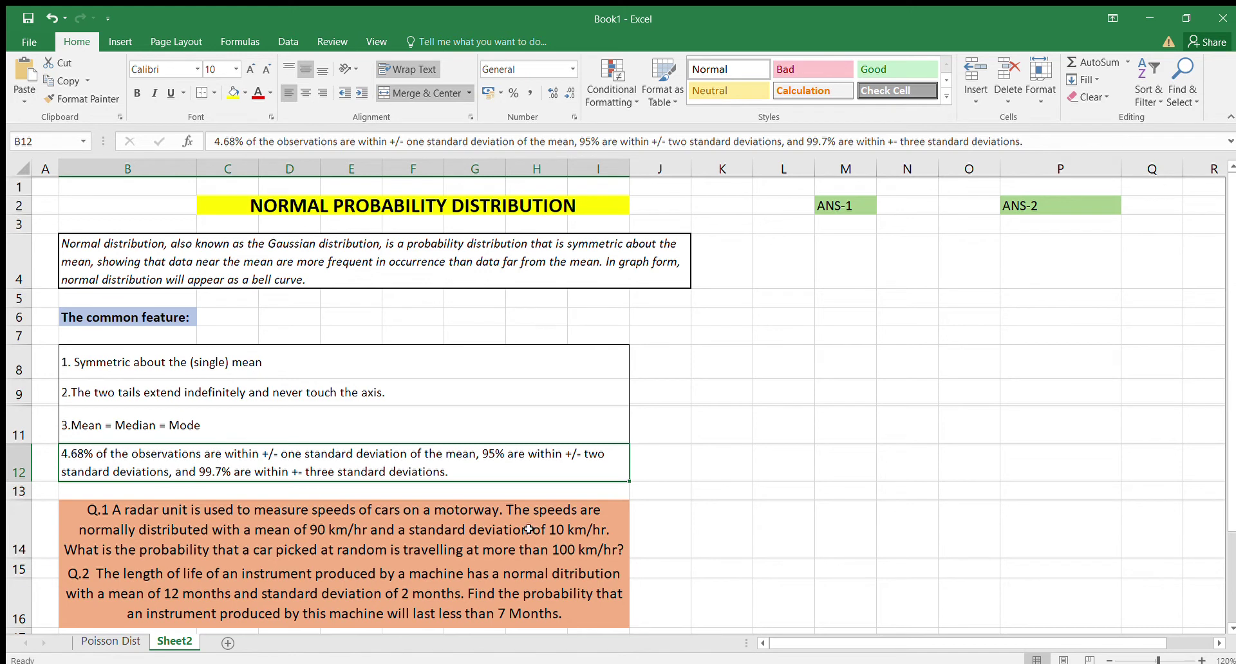
left_click(678, 501)
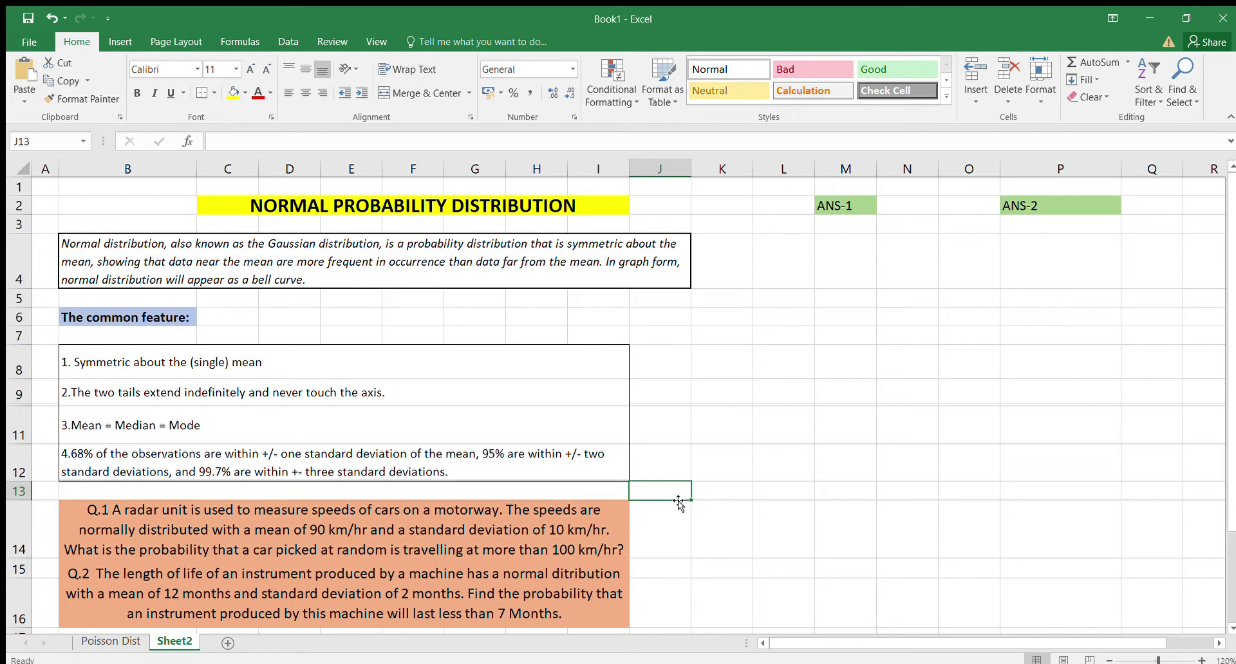
Start a NORM.DIST formula in the cell under ANS-1, then cancel it
left_click(781, 264)
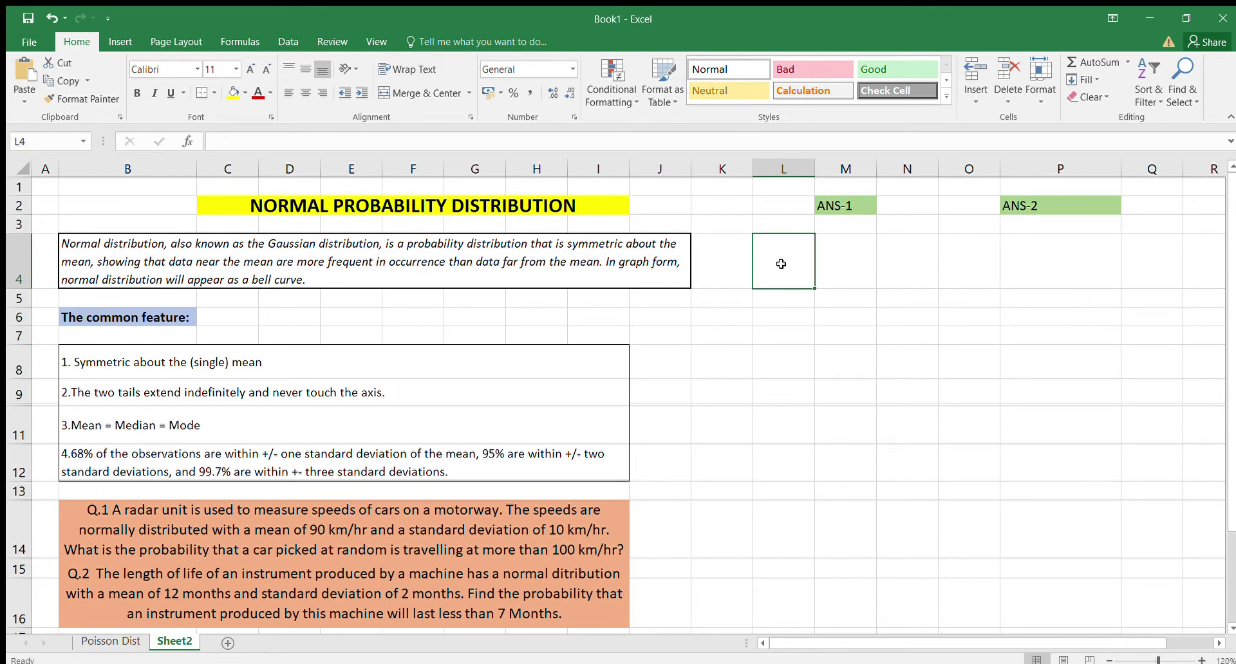
left_click(840, 220)
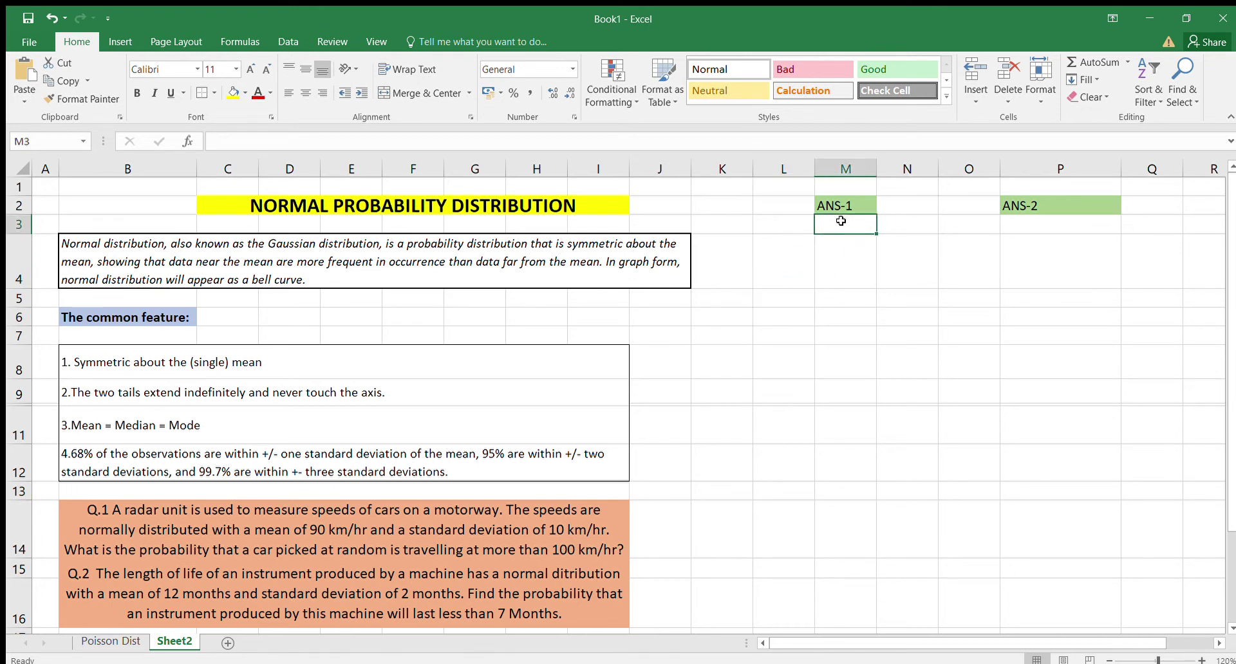
type("=")
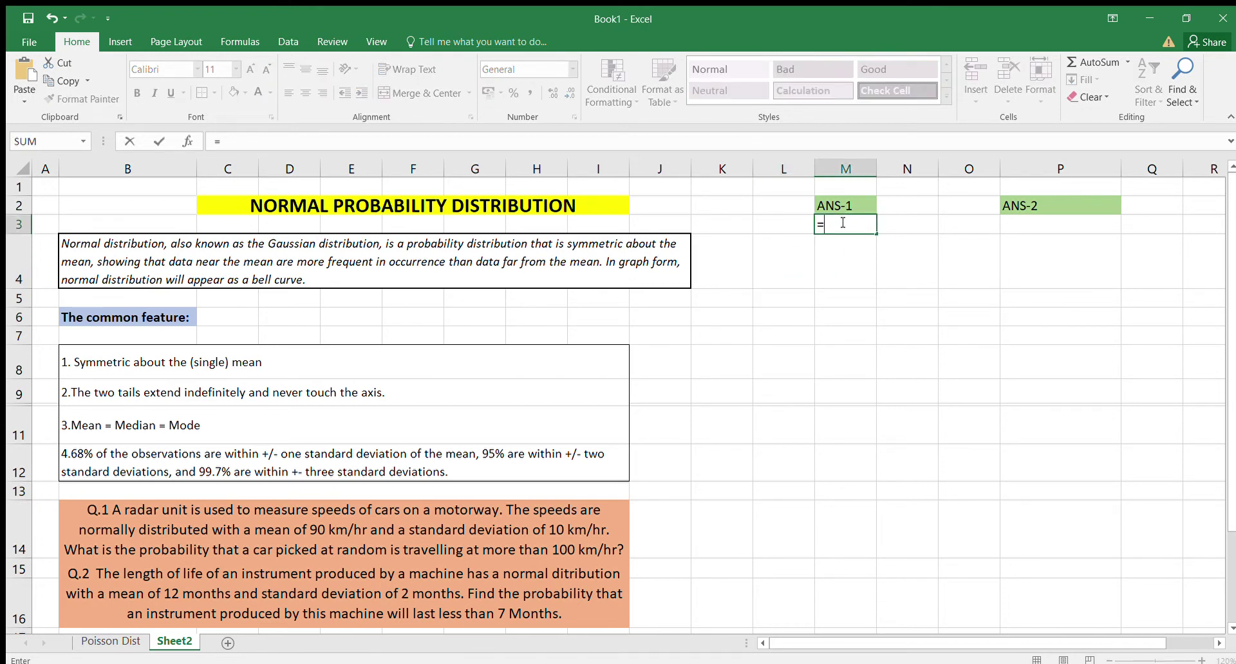
type("n")
type("orm")
key("Tab")
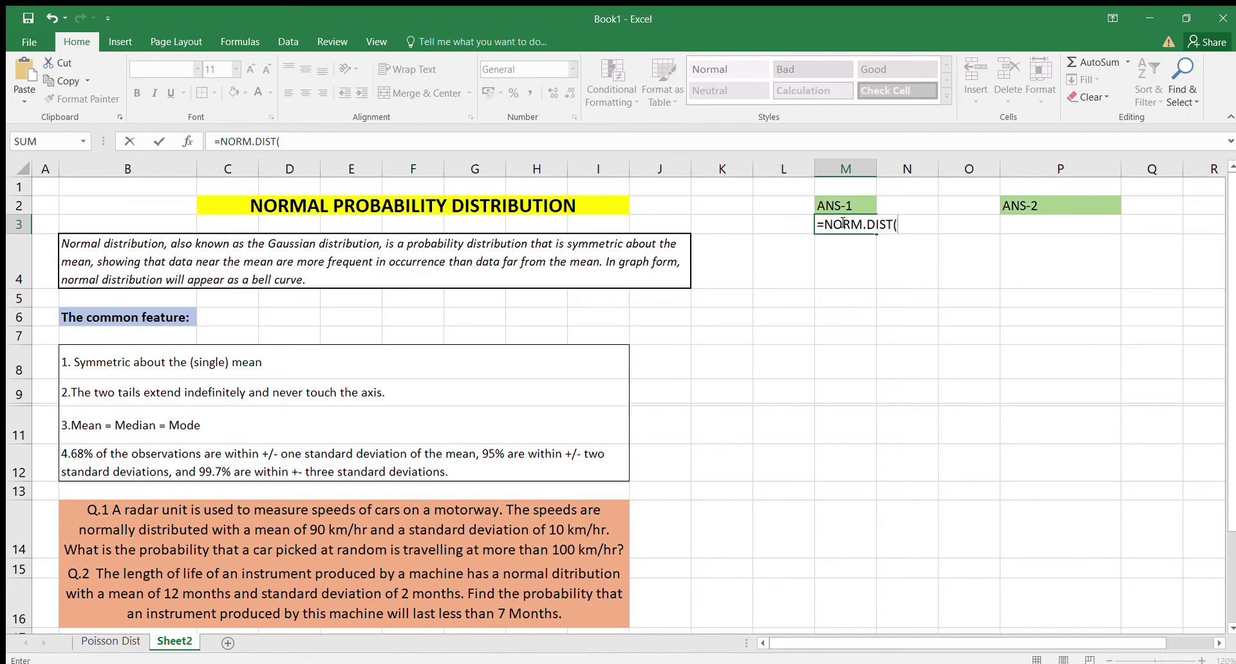
key("BackSpace")
key("BackSpace")
key("BackSpace")
key("BackSpace")
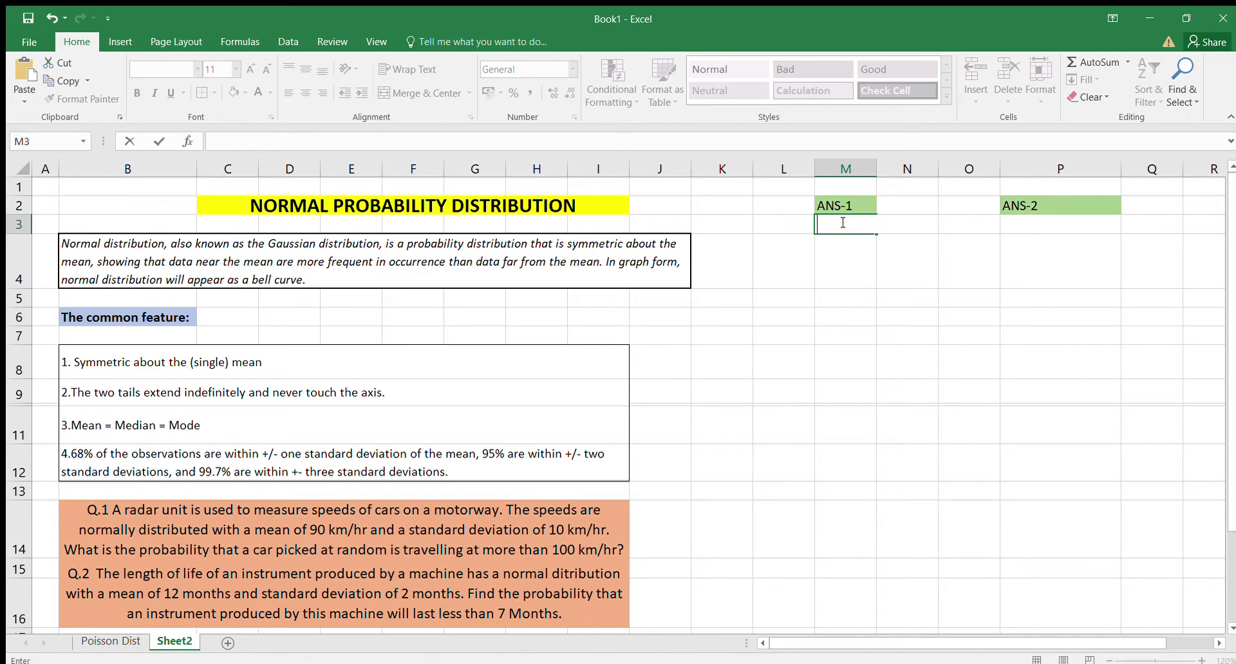
key("Escape")
Enter the label x in L6 after discarding an x typed in L4
left_click(793, 254)
type("x")
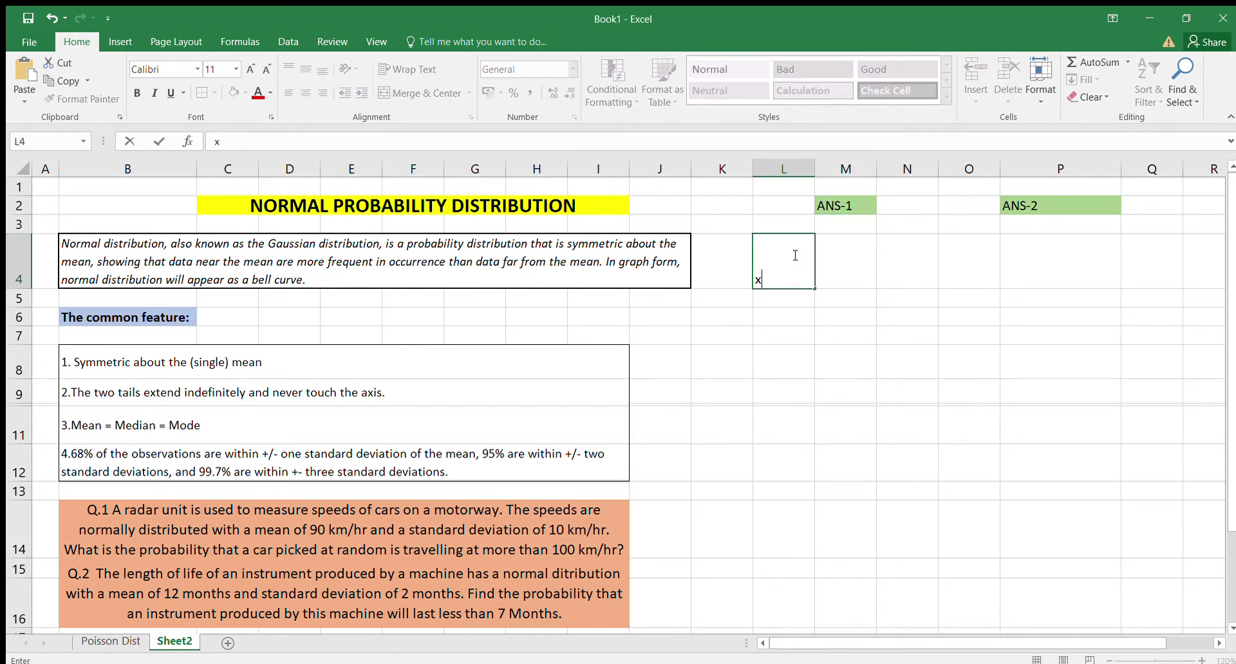
key("Escape")
left_click(781, 317)
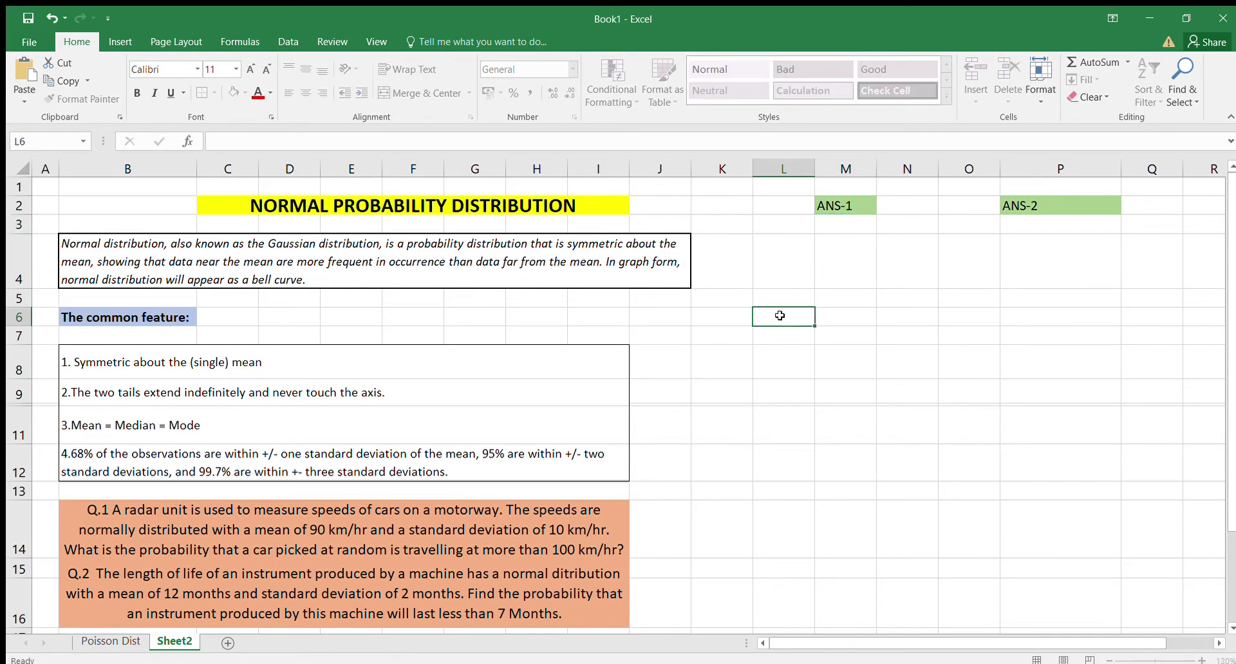
type("x")
Enter 100 for x in M6 and the label mean with 90 in L7:M7
left_click(828, 317)
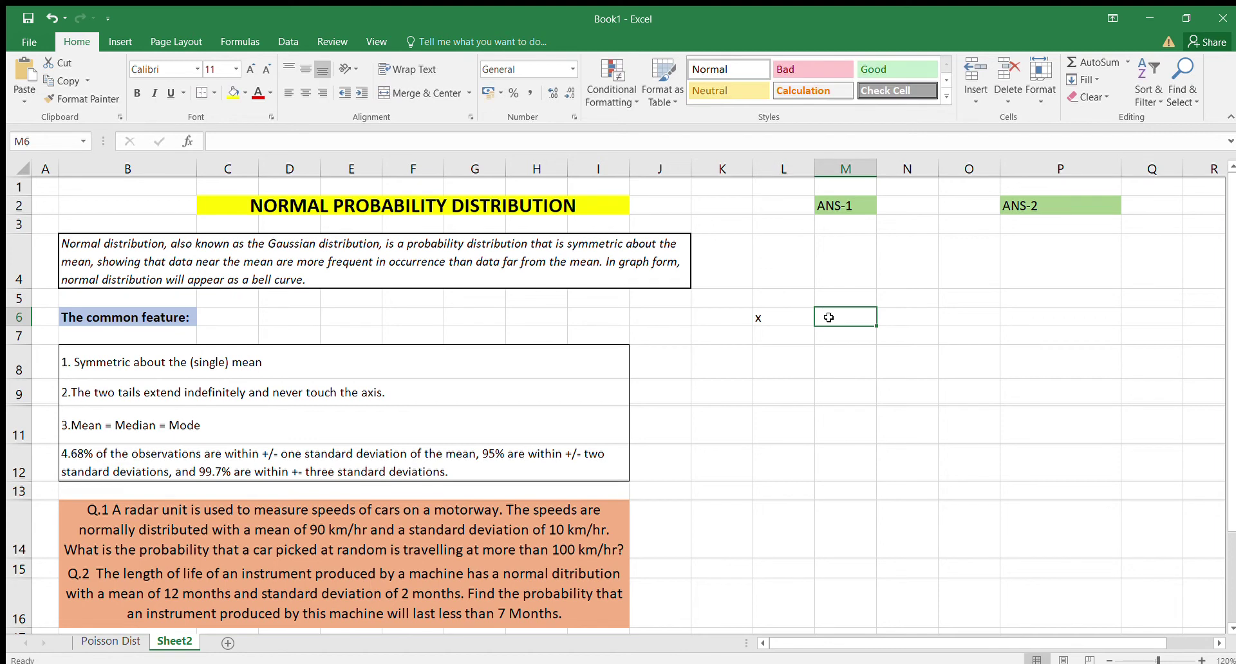
type("100")
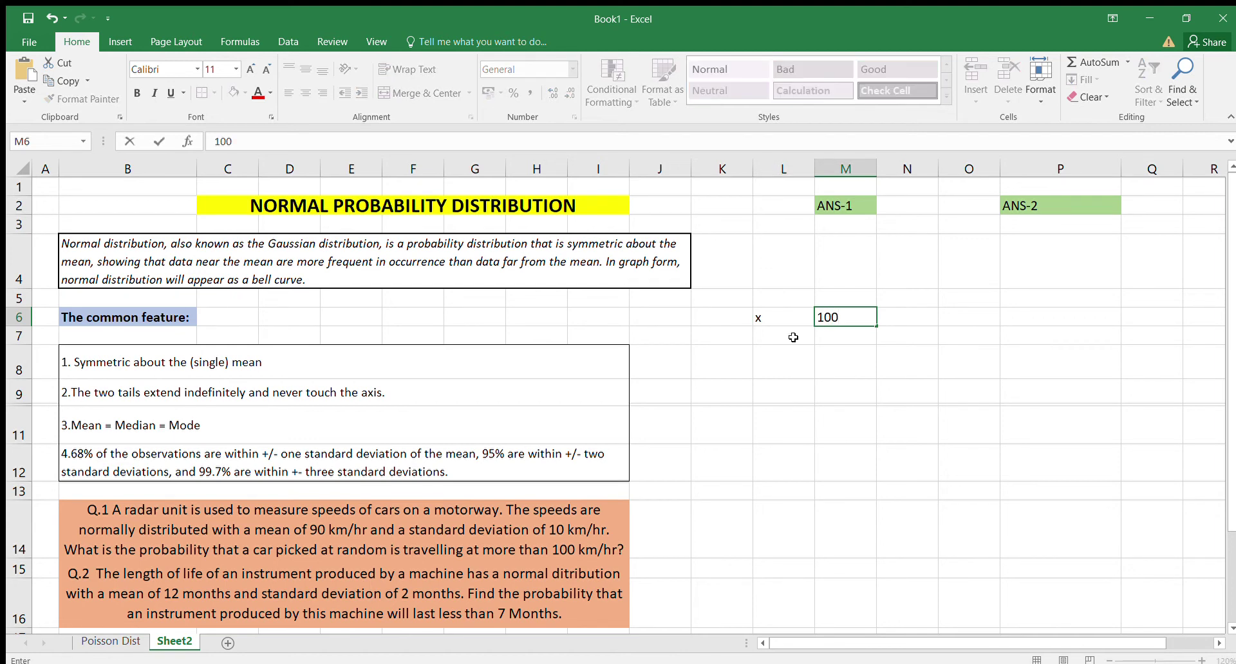
left_click(768, 333)
type("mean")
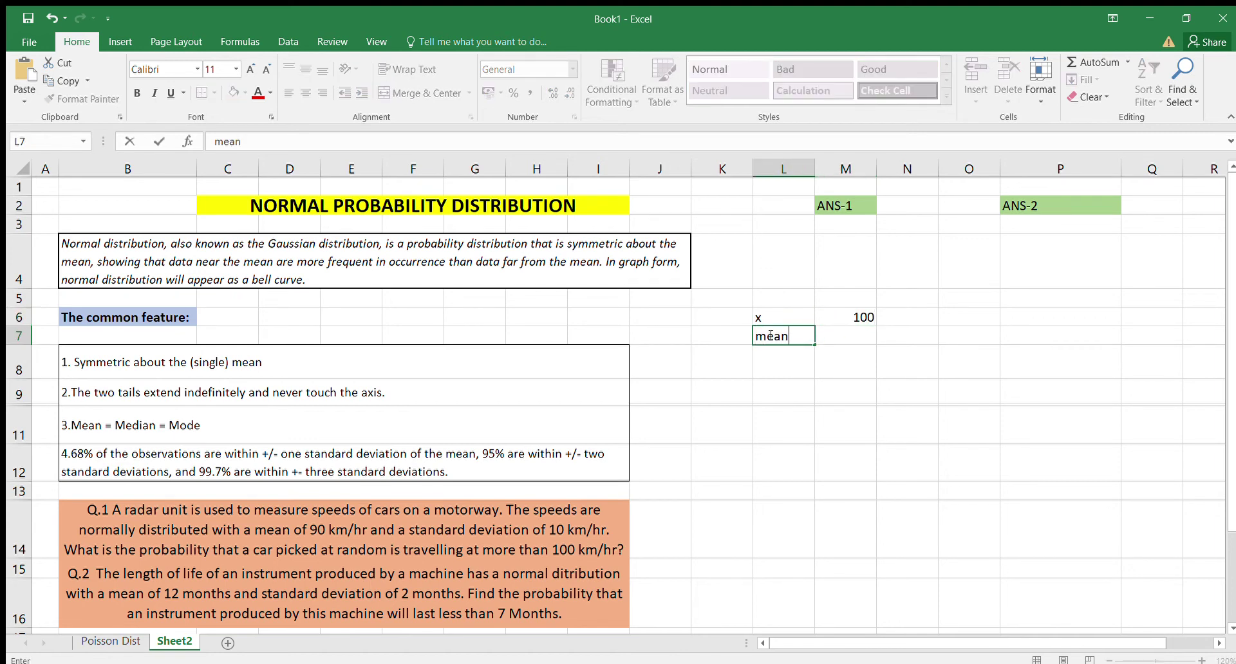
key("Tab")
type("90")
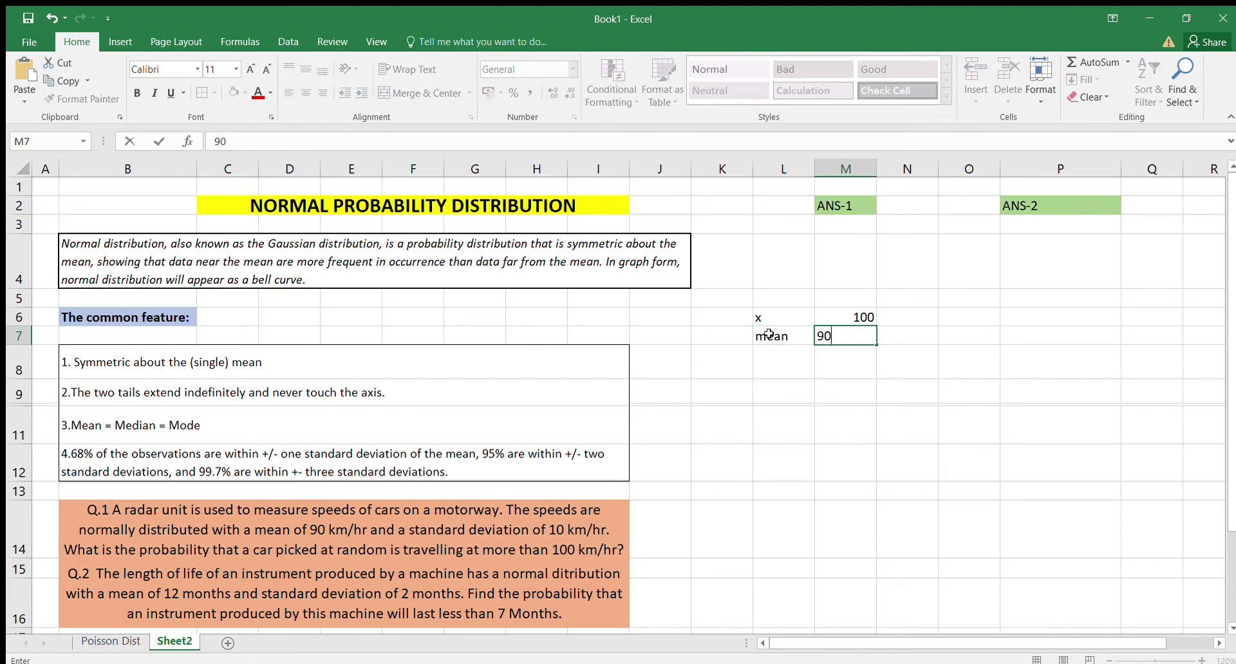
Add STD DEV 10 in L8:M8 and CUM TRUE in L9:M9
left_click(769, 350)
type("STD ")
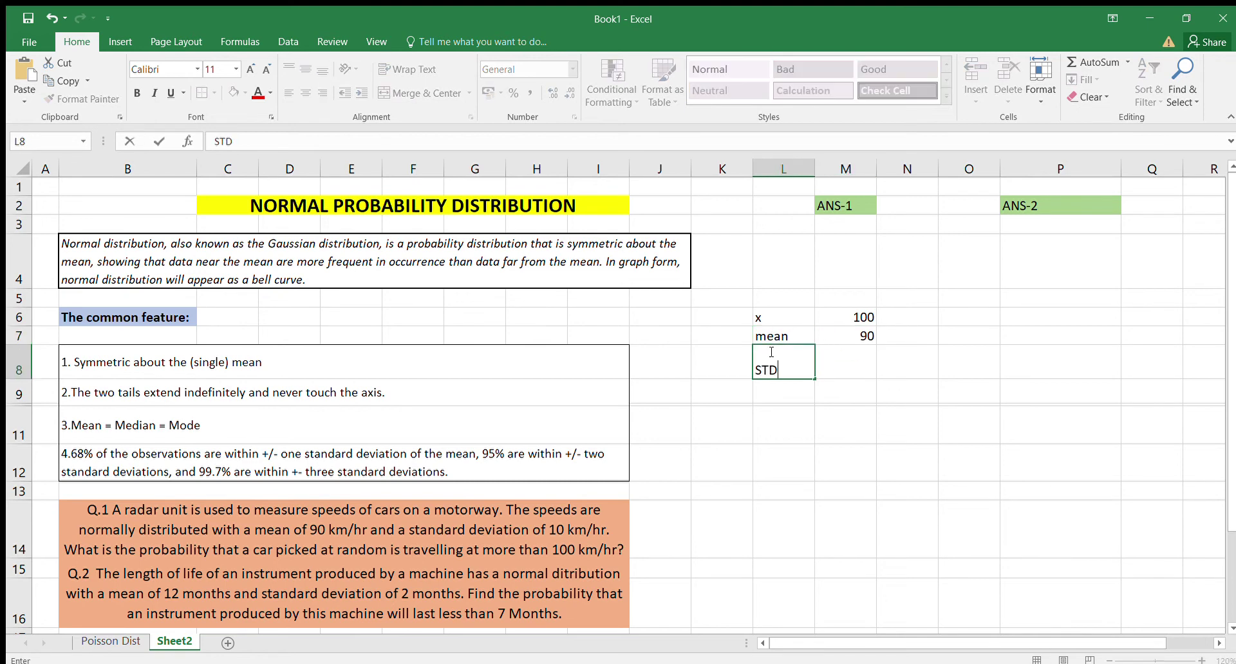
type("DEV")
key("Tab")
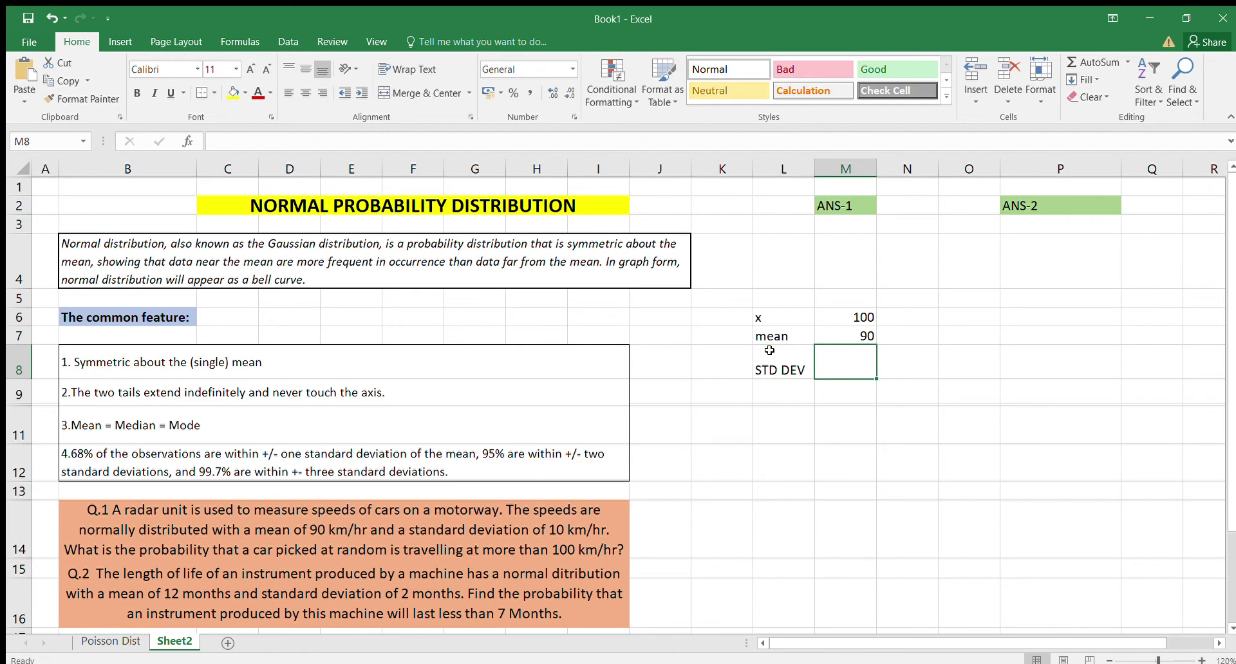
type("10")
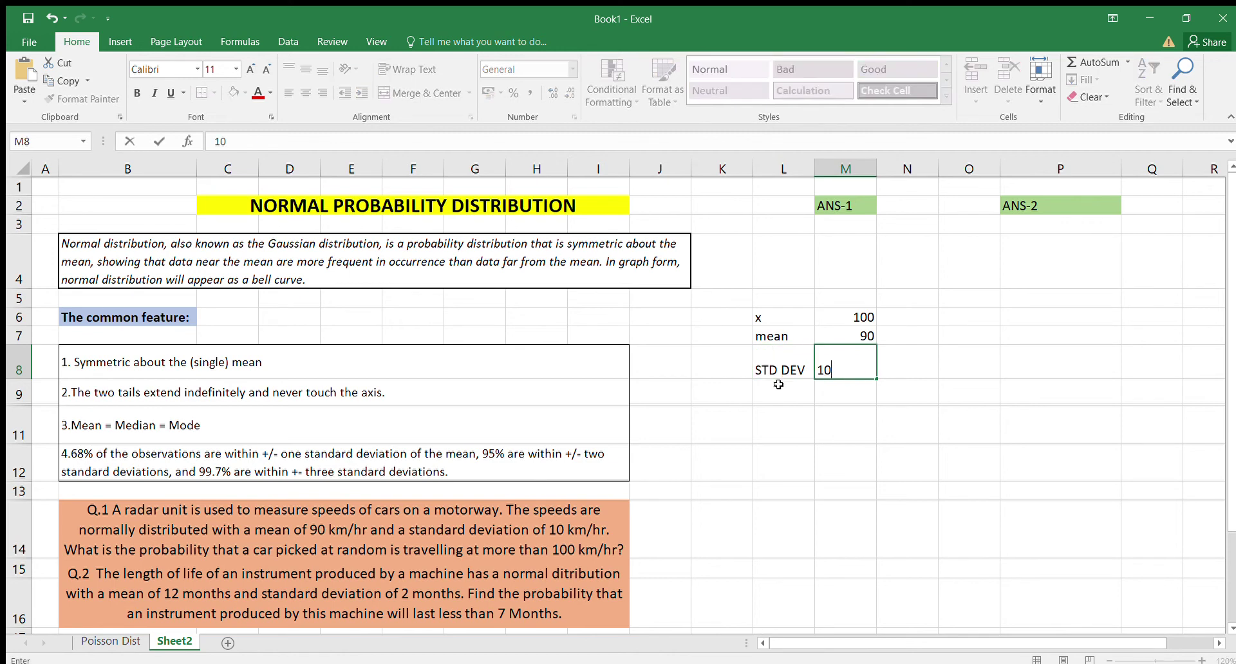
left_click(778, 386)
type("CUM")
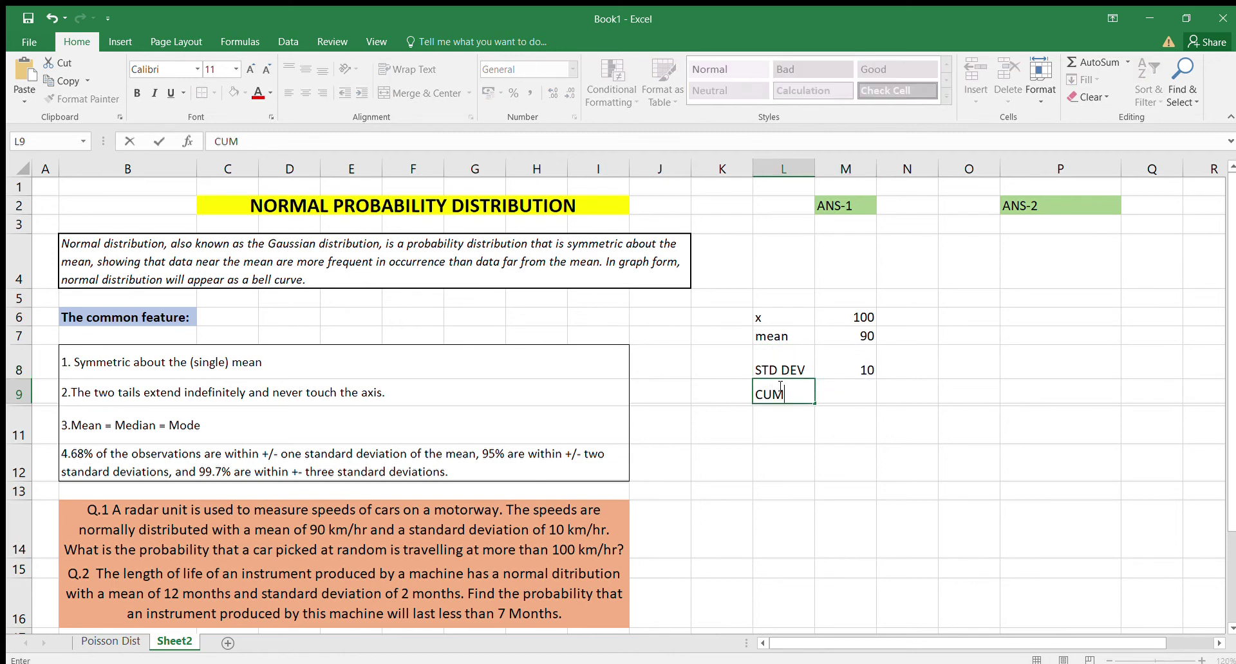
key("Tab")
type("TR")
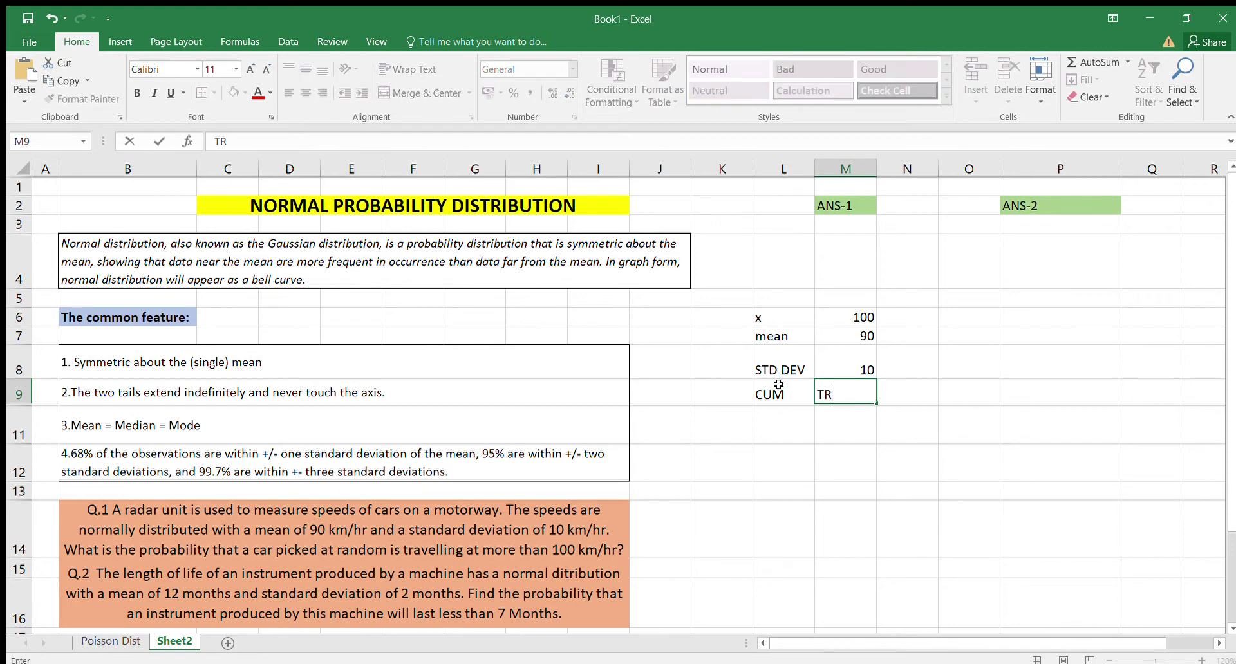
type("UE")
left_click(784, 411)
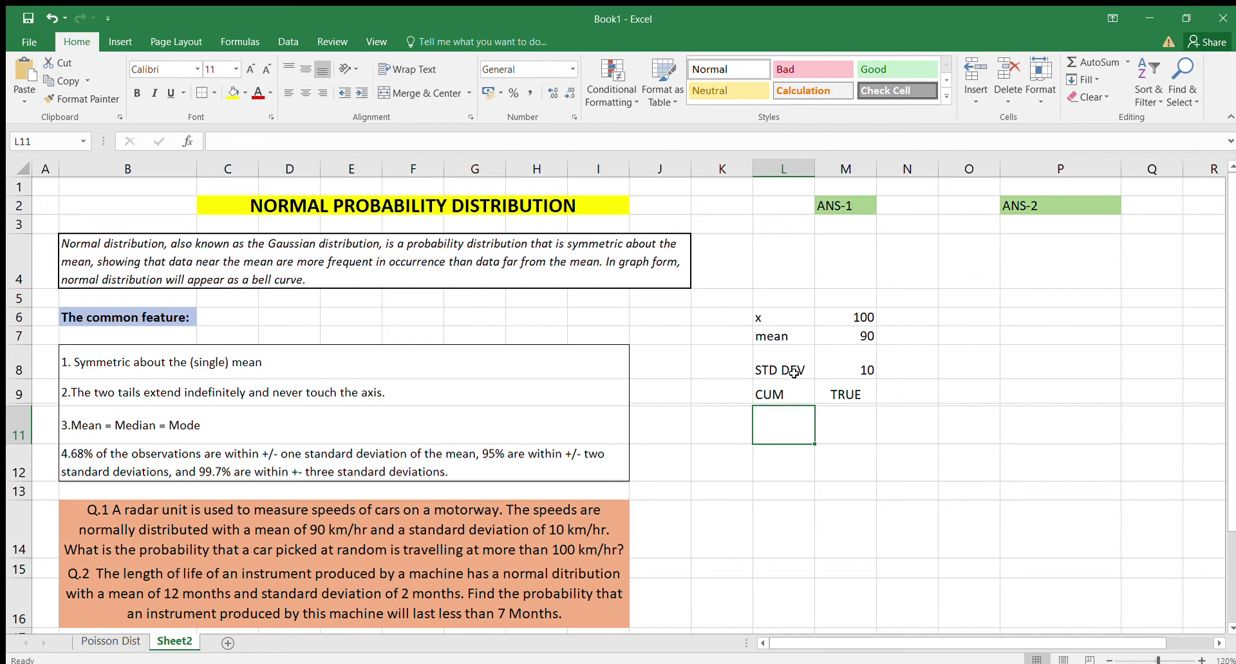
Enter =NORM.DIST(M6,M7,M8,M9) in M3, returning 0.841345
left_click(825, 225)
type("=")
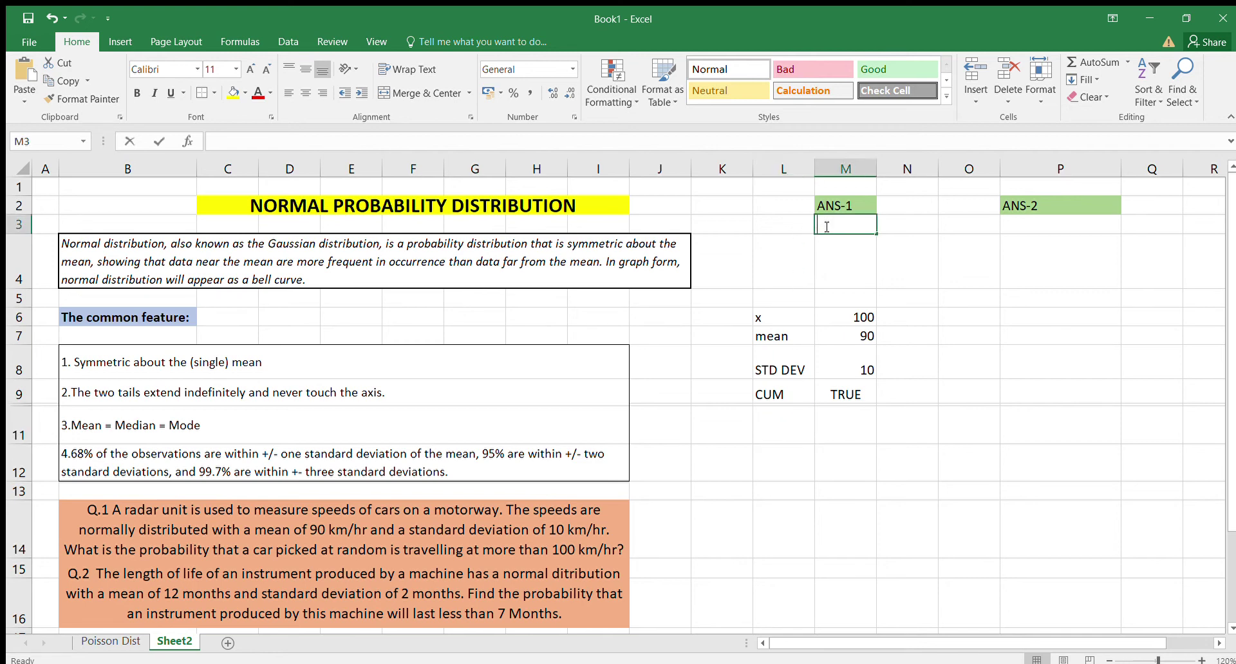
type("norm")
key("Tab")
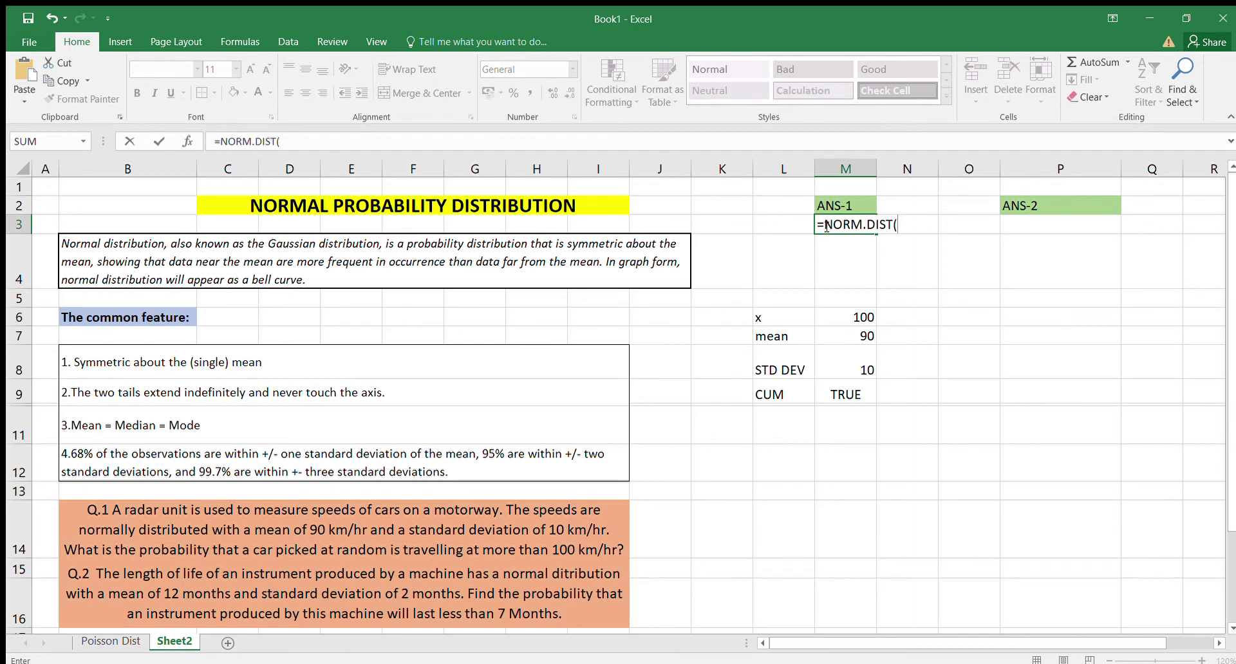
left_click(859, 316)
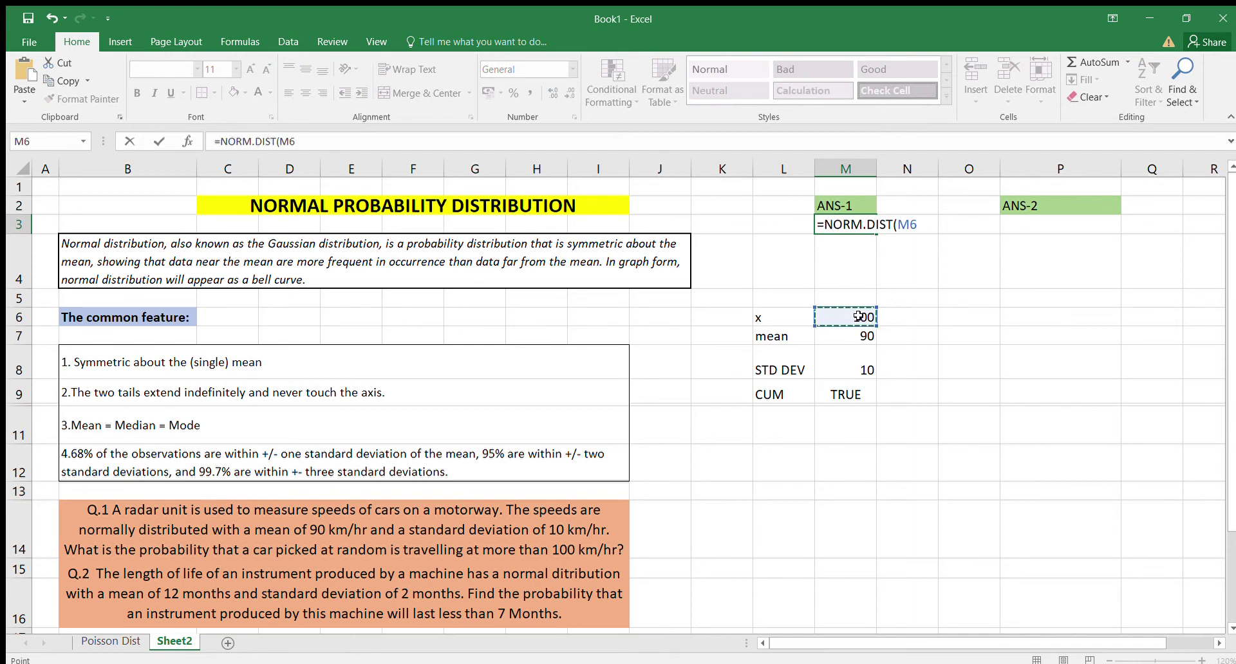
type(",")
left_click(859, 335)
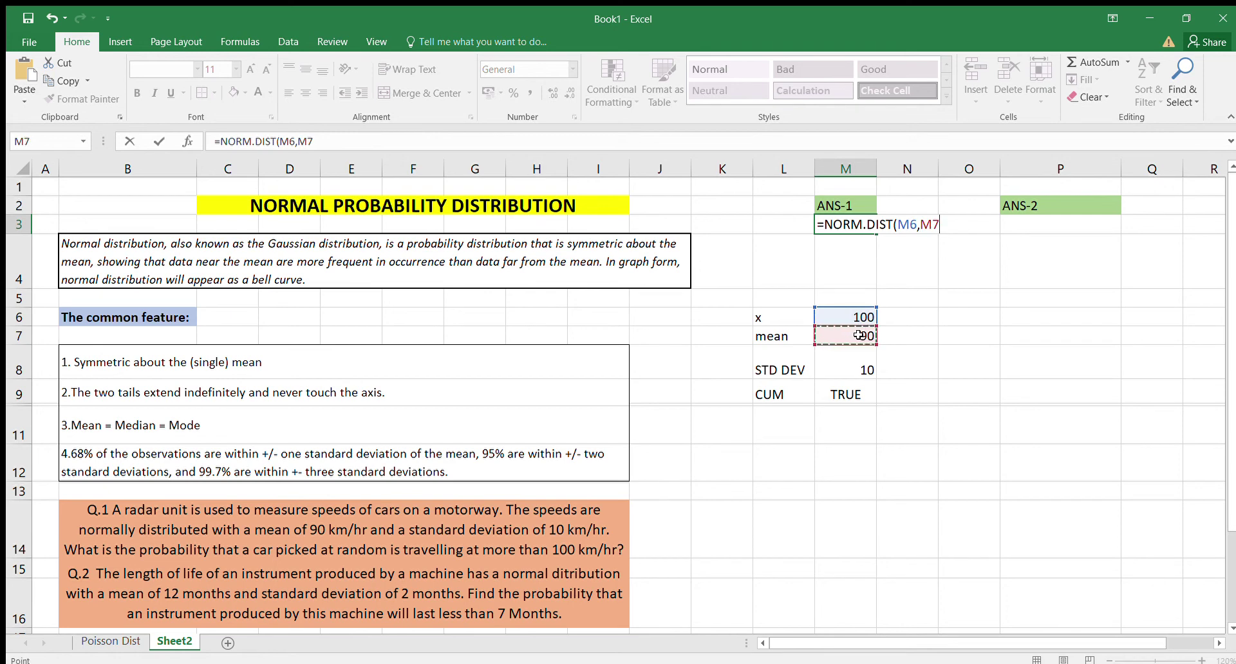
type(",")
left_click(855, 358)
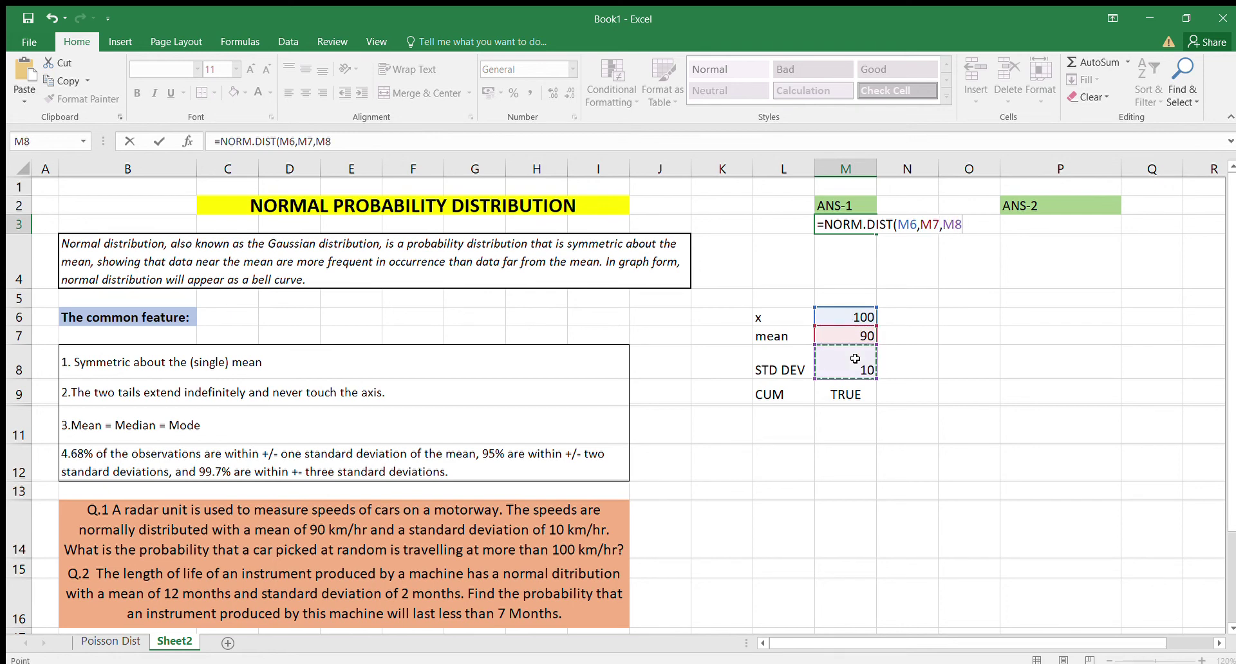
type(",")
left_click(855, 387)
key("Tab")
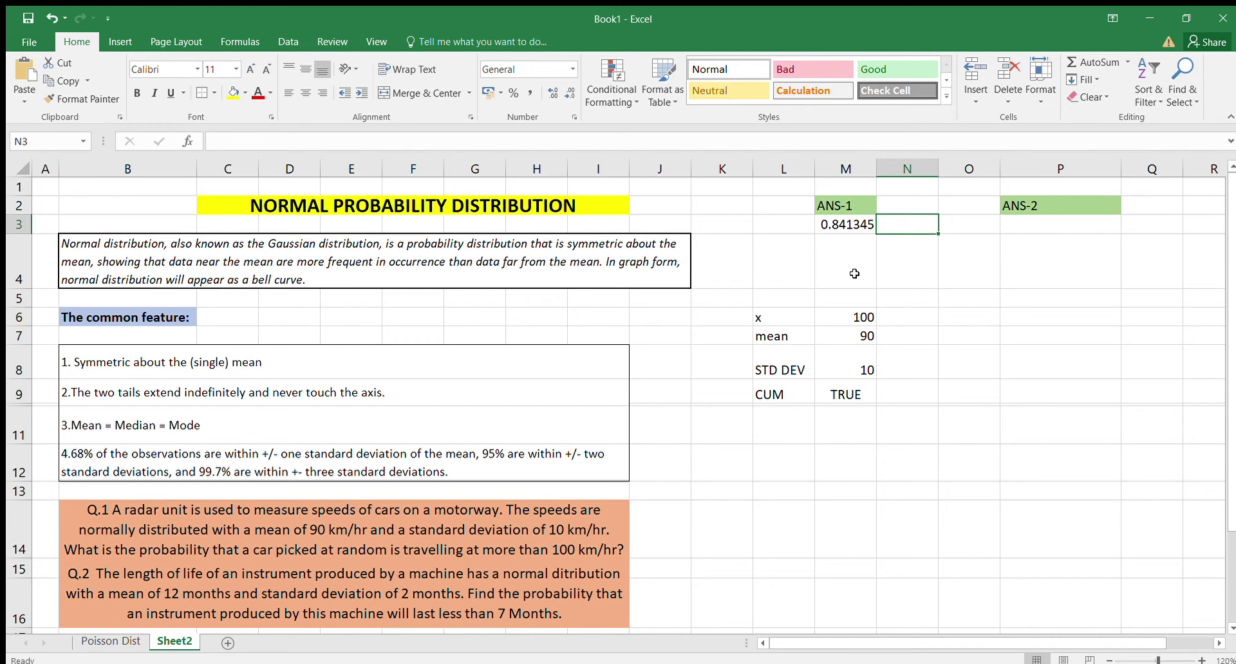
Enter =1-M3 in M4 to get 0.158655 and colour it red
left_click(820, 261)
type("=")
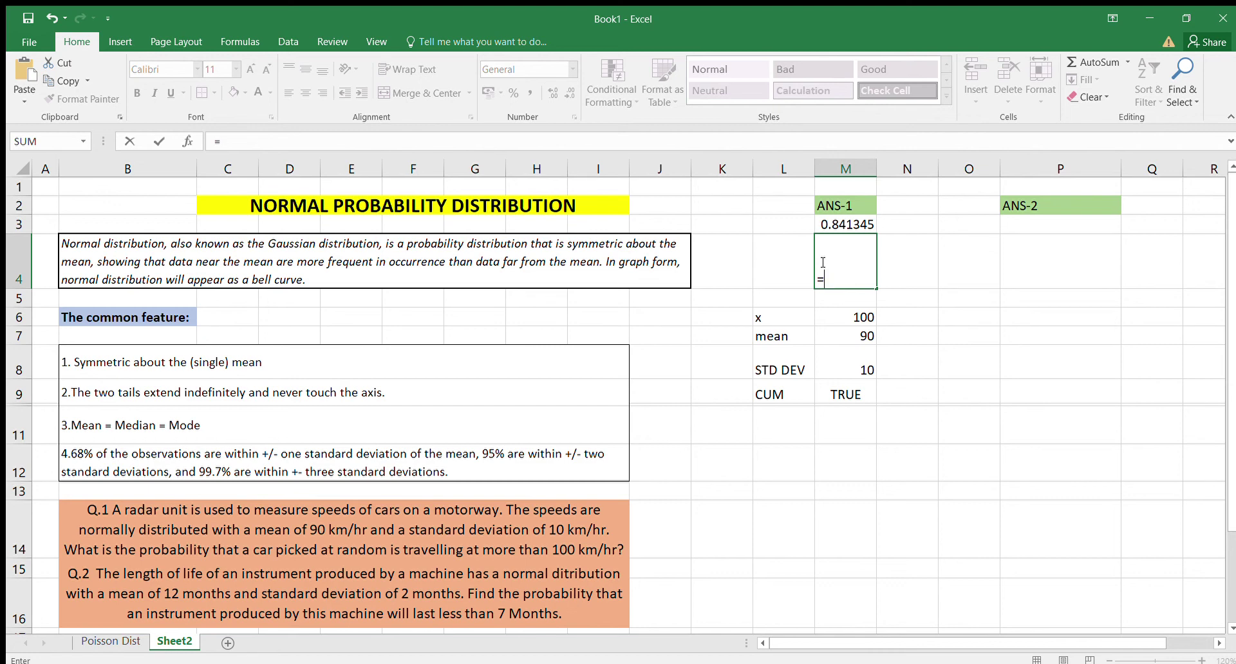
type("1-")
left_click(826, 224)
key("Tab")
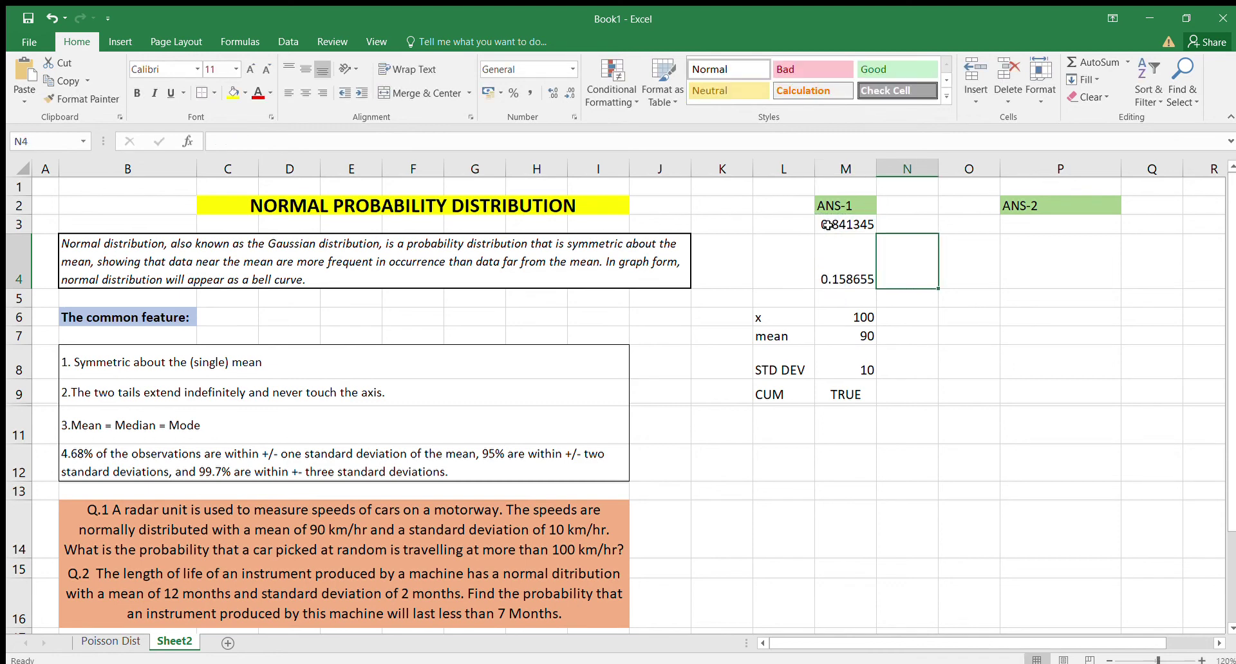
left_click(846, 258)
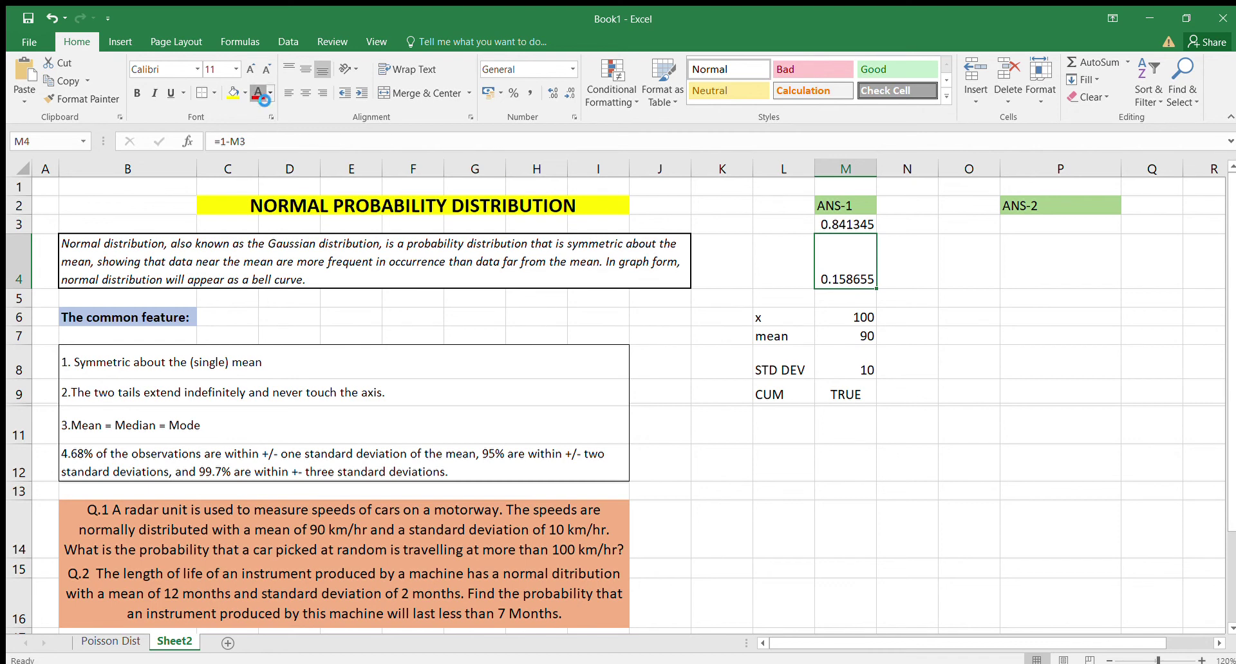
left_click(263, 99)
Enter x with 7 and mean with 12 in the ANS-2 input table
left_click(961, 312)
type("x")
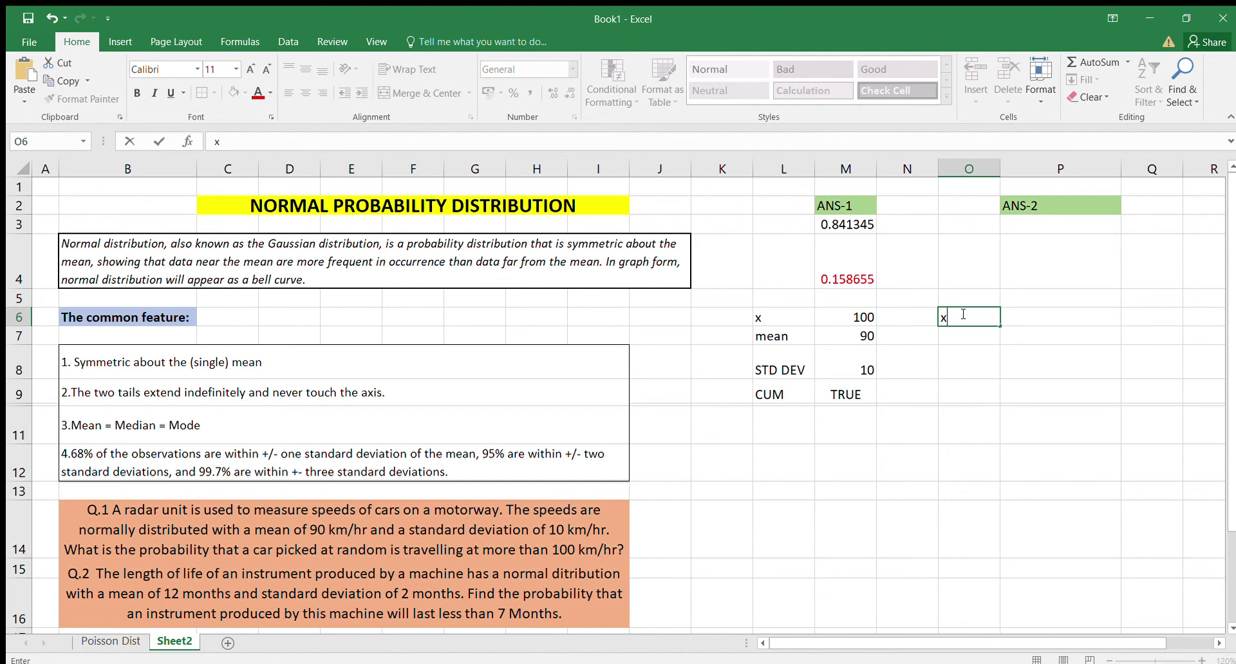
key("Tab")
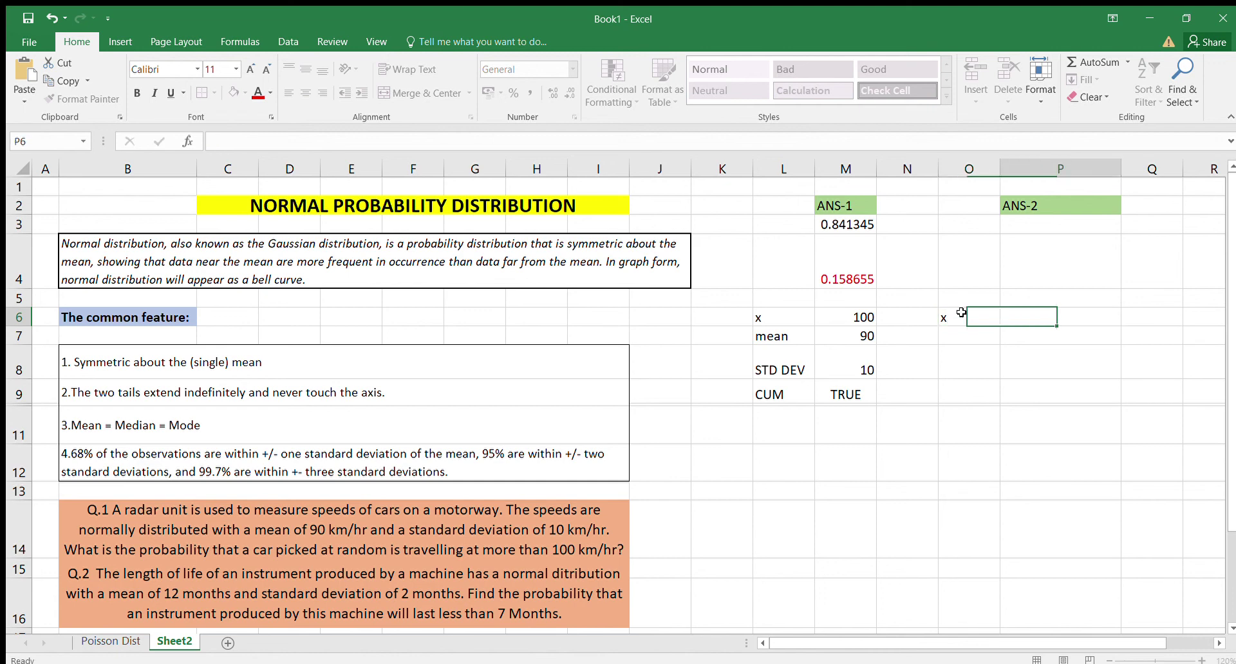
type("7")
key("Return")
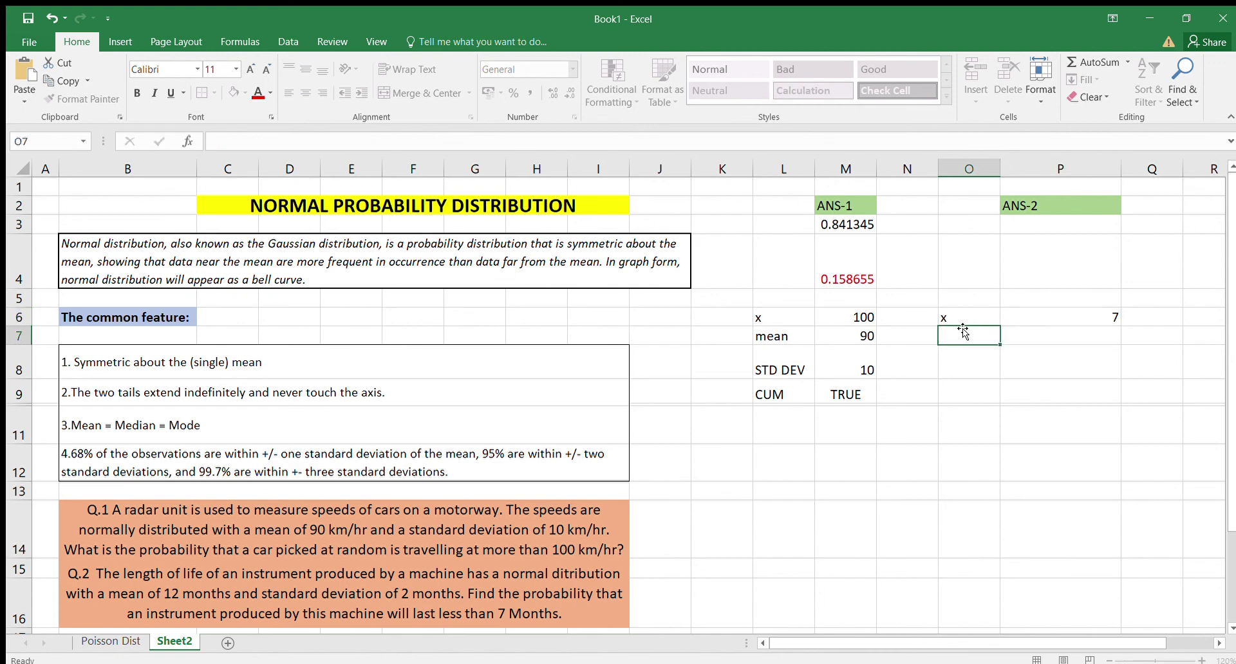
type("mean")
key("Tab")
type("1")
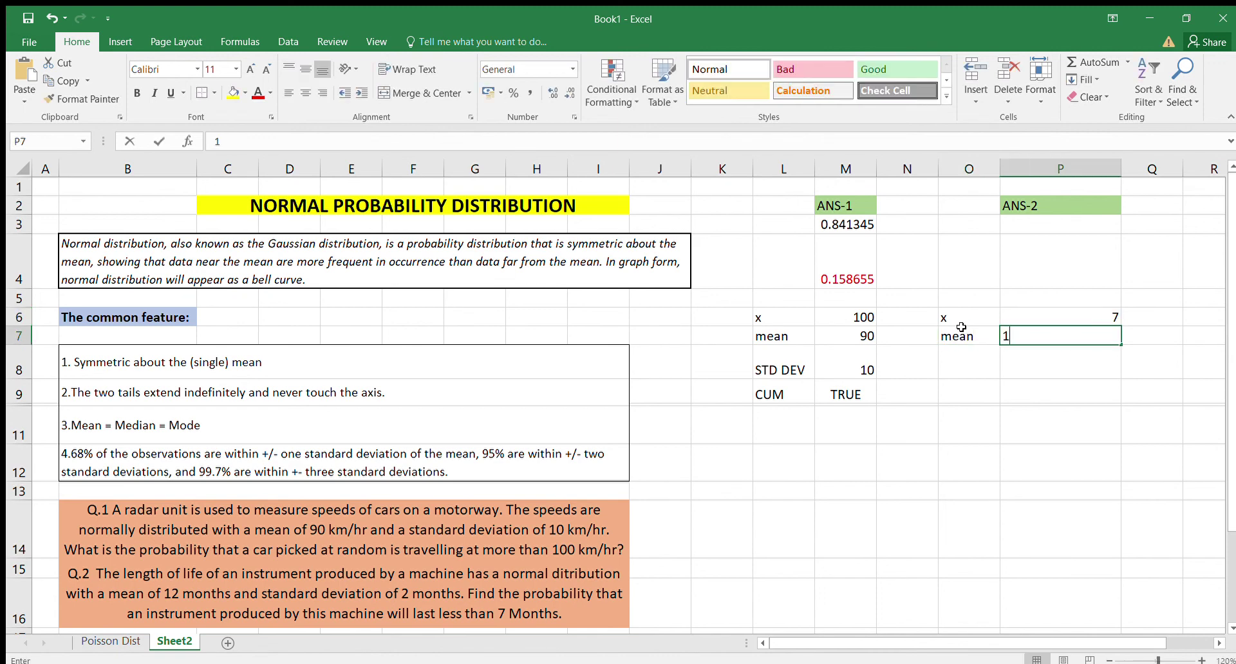
type("2")
Add STD DEV 2 and CUM TRUE in O8:P9
left_click(968, 374)
type("S")
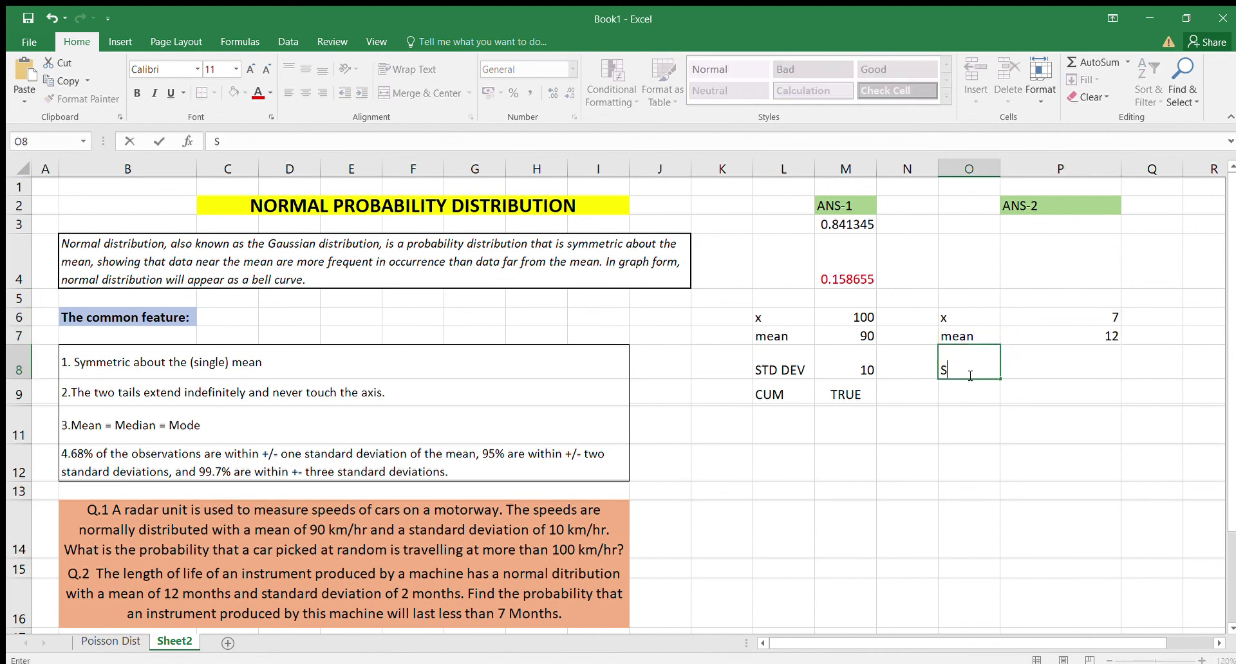
type("TD")
key("BackSpace")
type("D DEV")
key("Tab")
type("2")
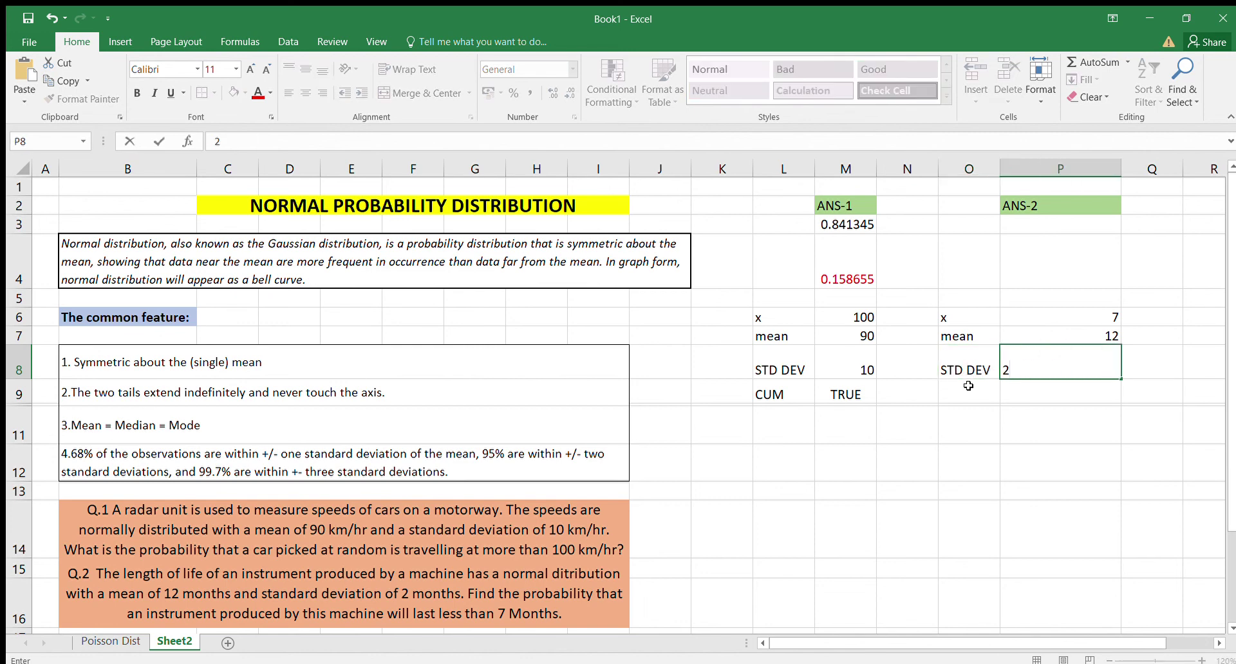
left_click(968, 386)
type("CUM")
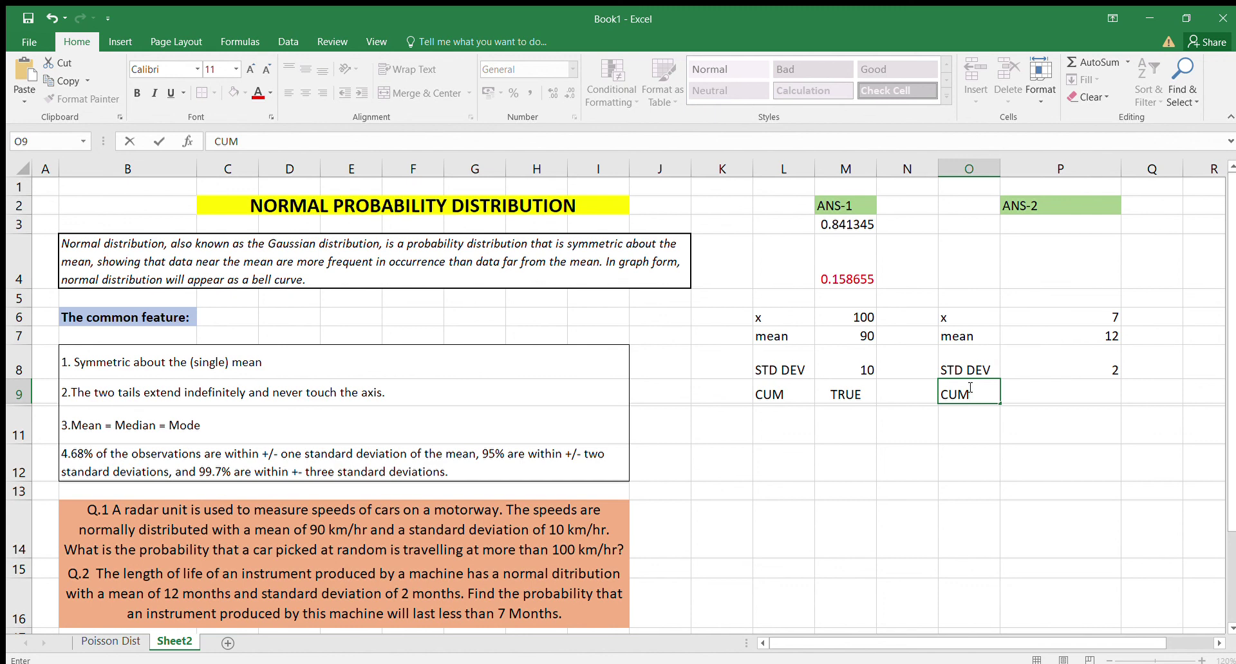
key("Tab")
type("T")
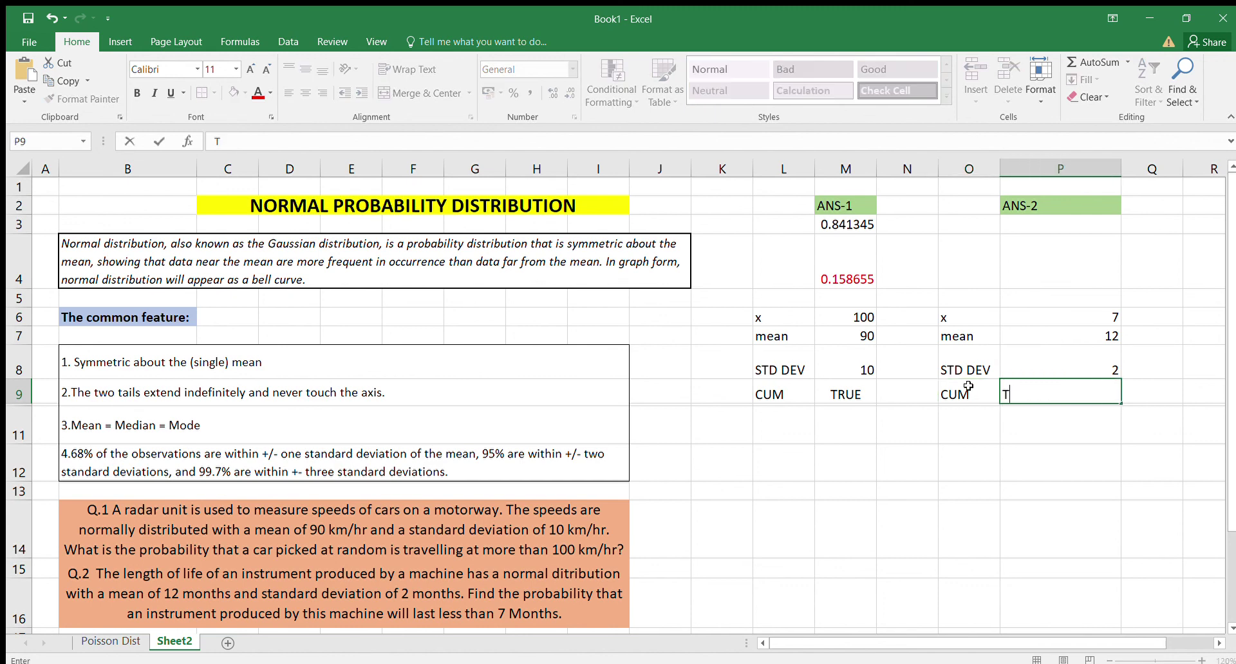
type("RUE")
key("Tab")
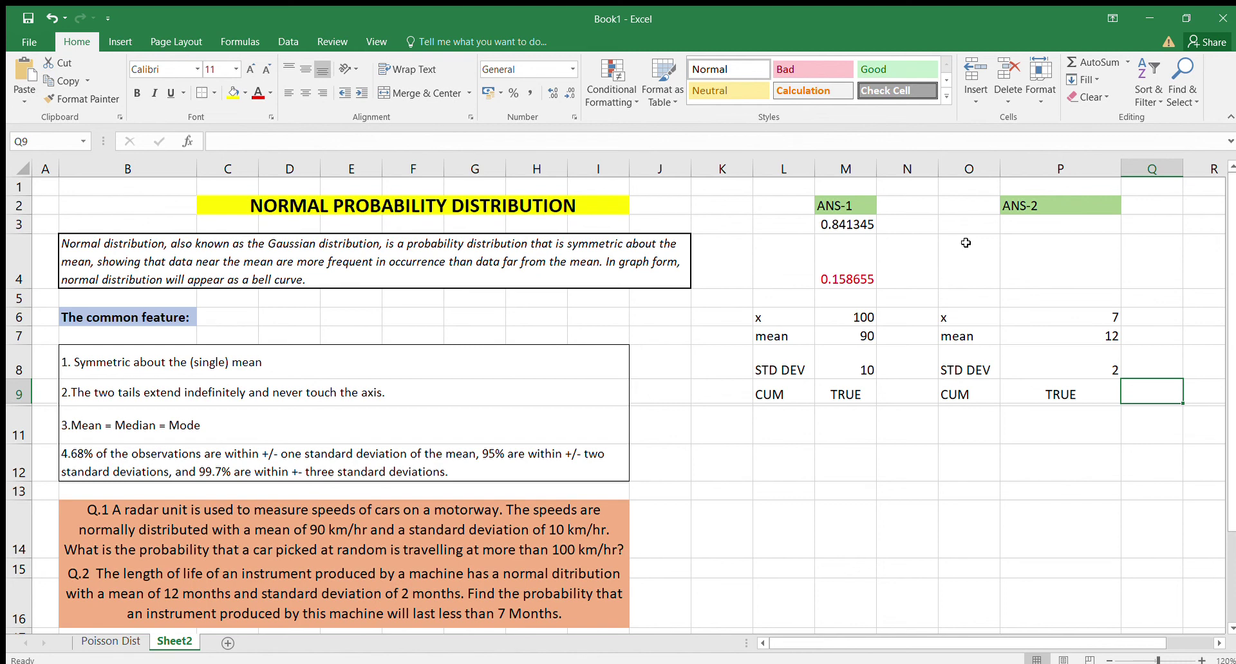
Enter =NORM.DIST(7,12,2,TRUE) in P4, returning 0.006209665
left_click(978, 262)
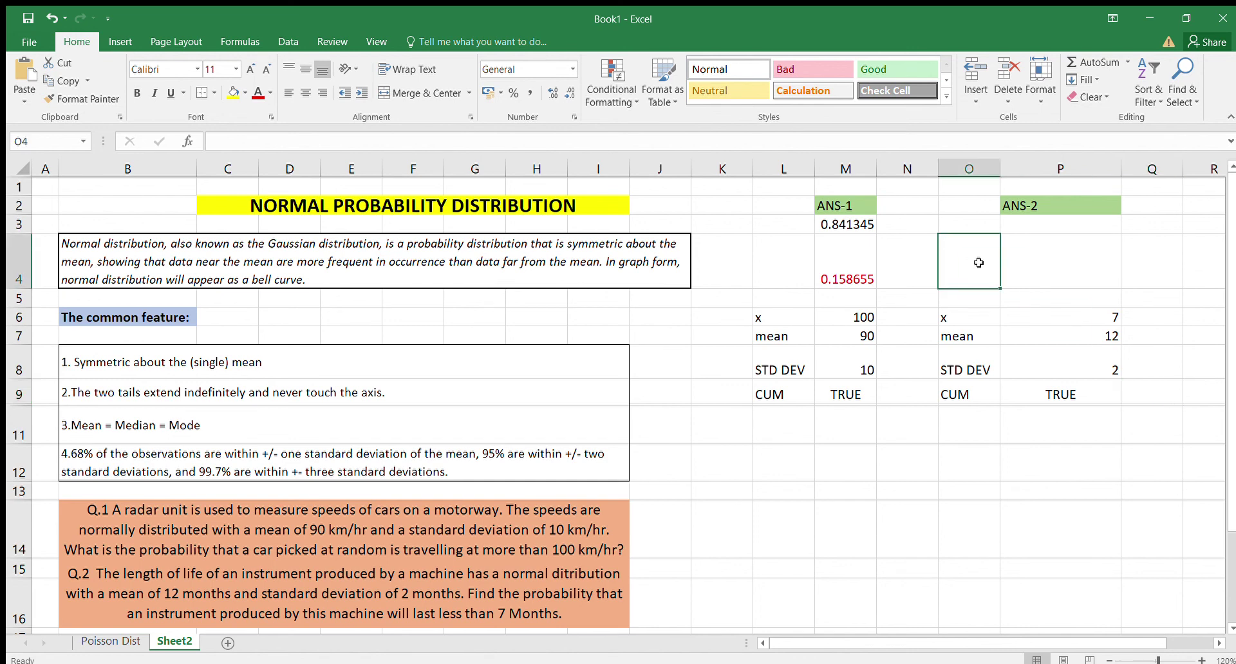
left_click(1030, 262)
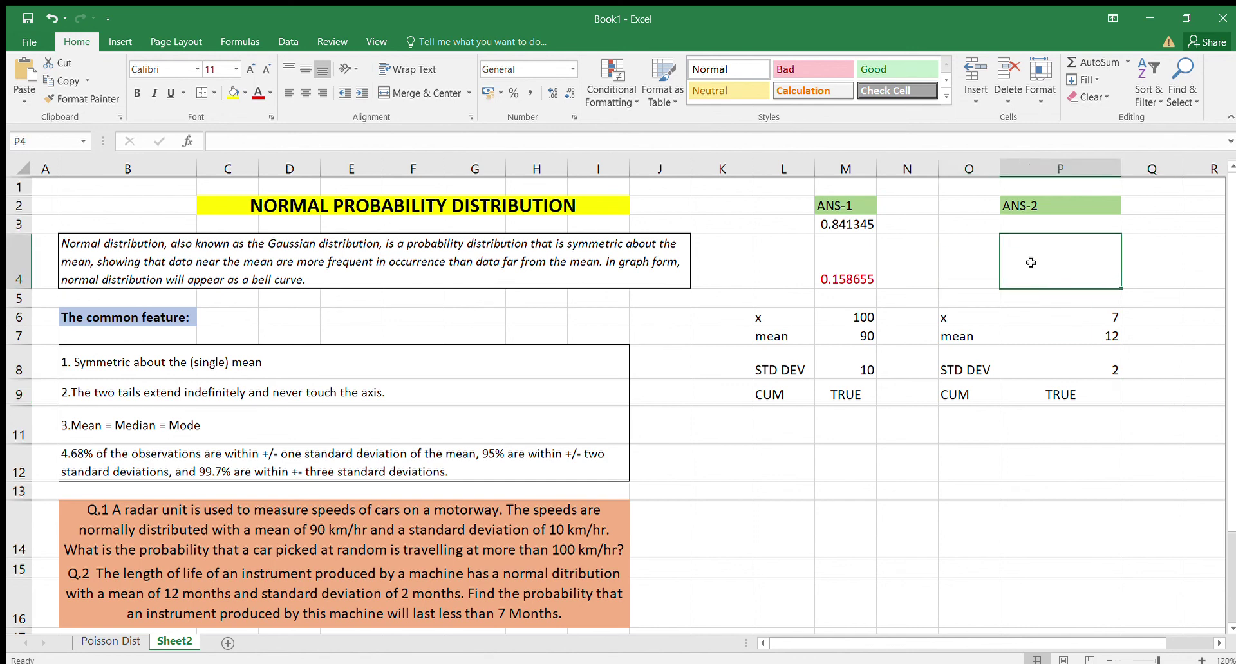
type("=norm")
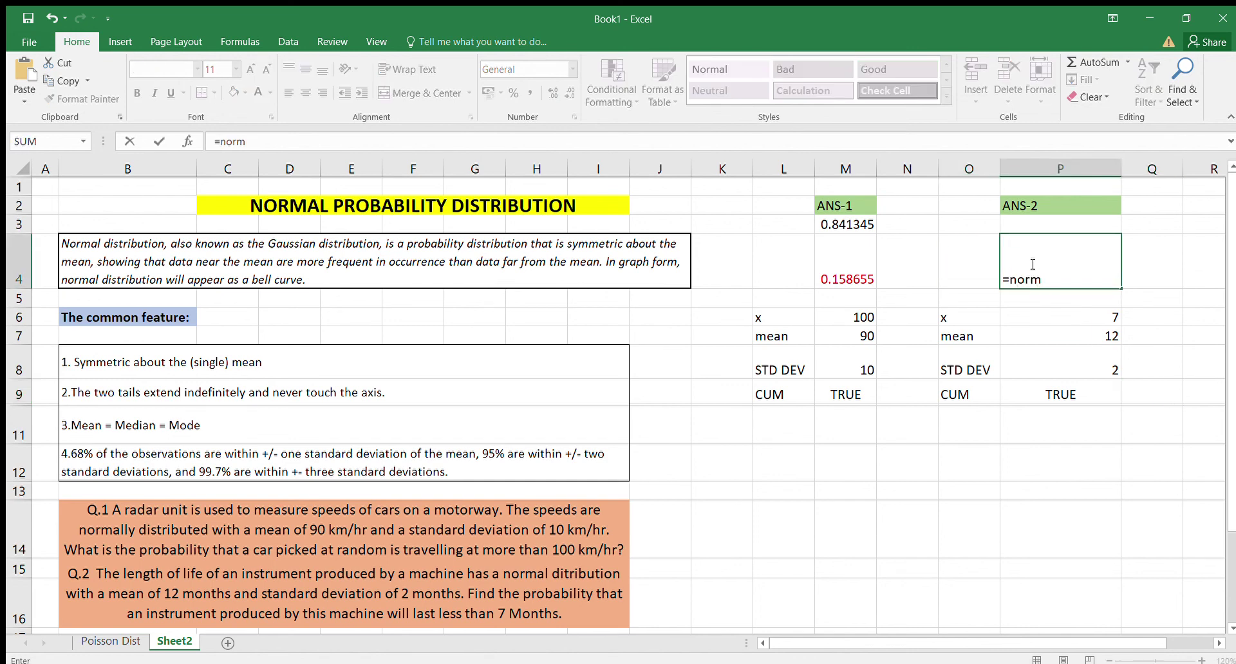
key("Tab")
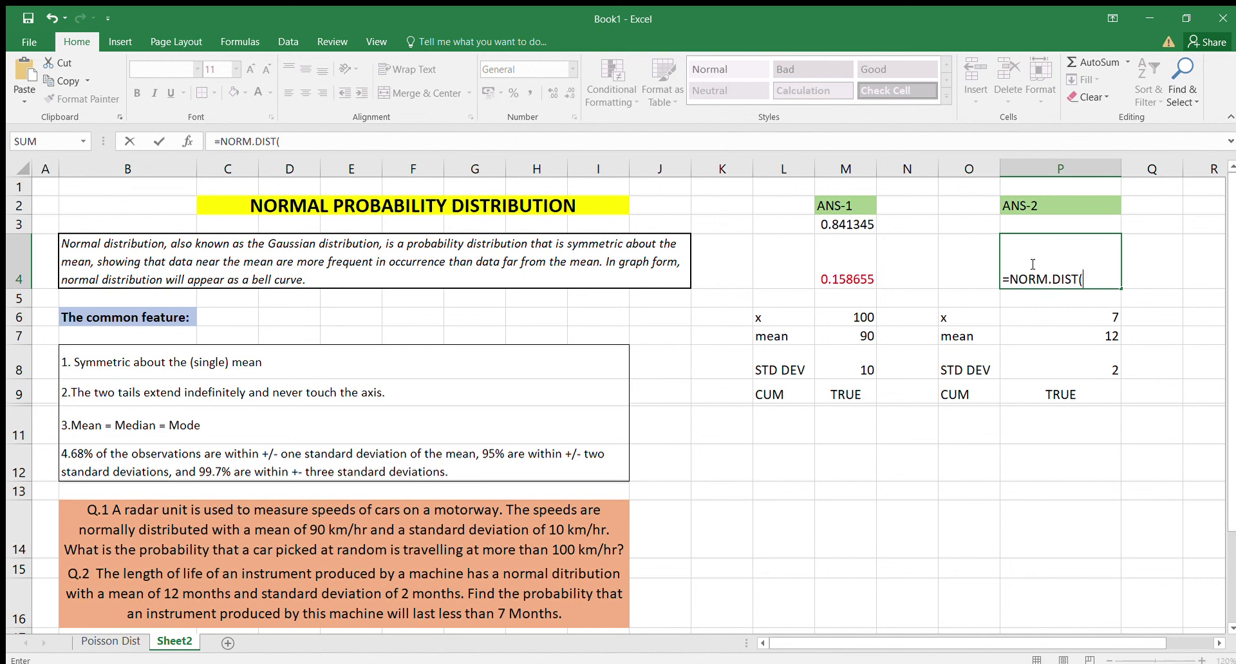
type("7,")
type("12")
type(",2")
type(",")
type("TRUE")
key("Tab")
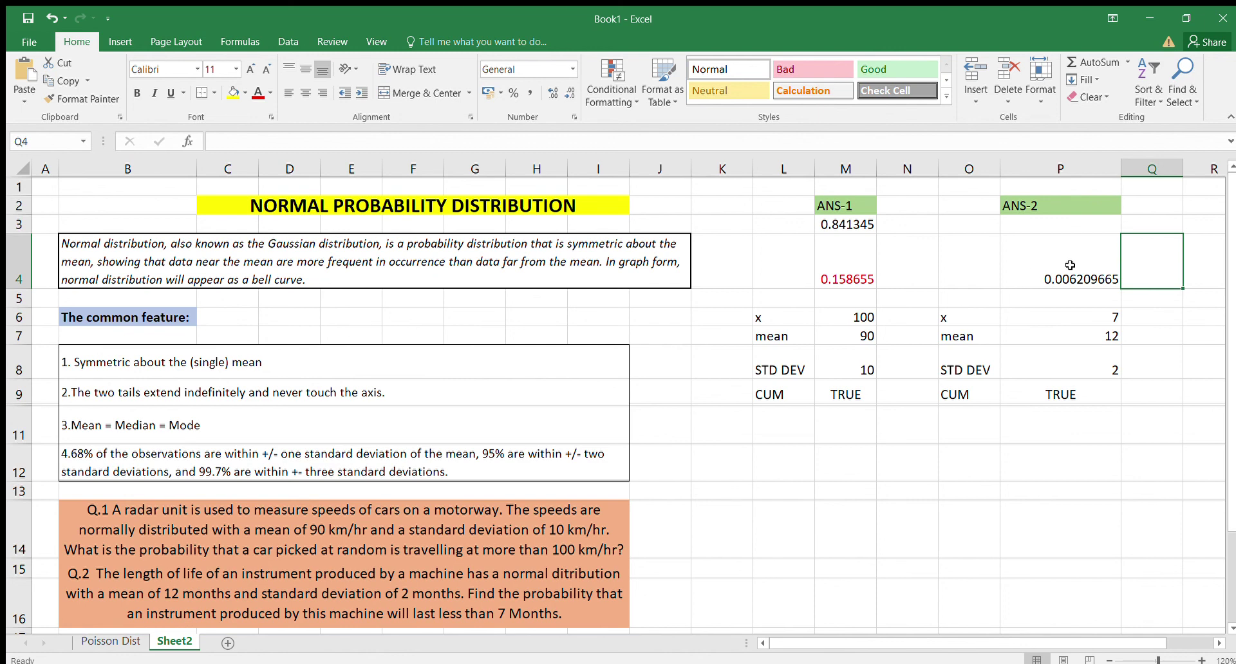
left_click(1070, 266)
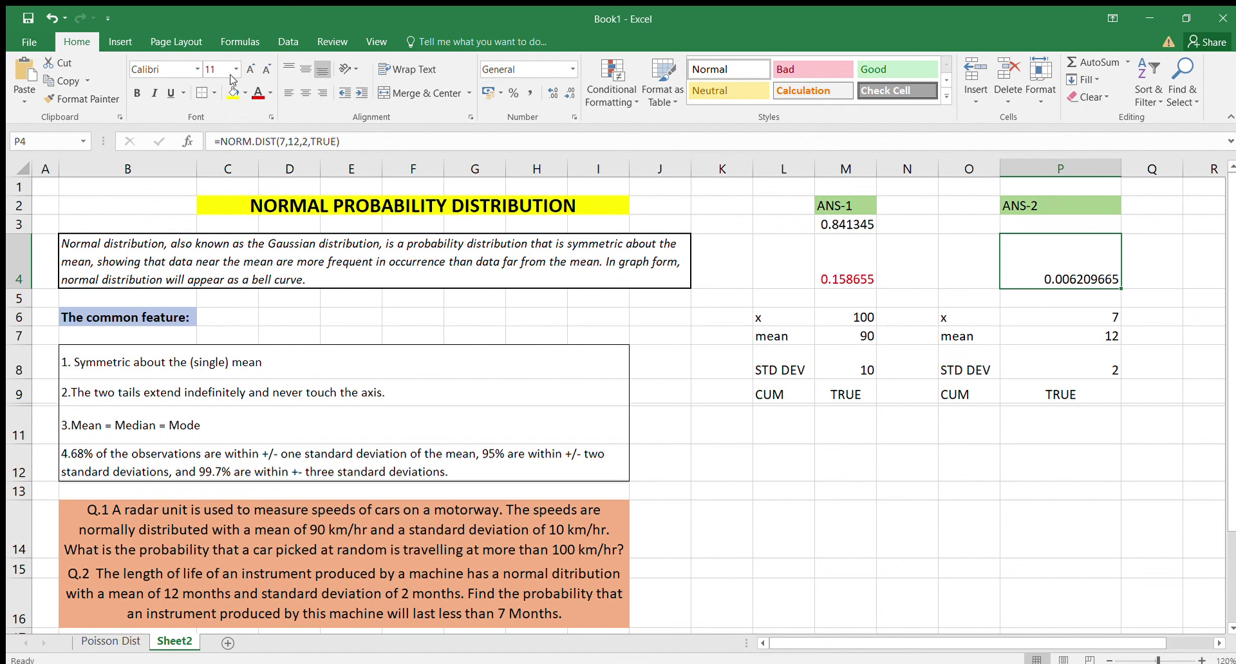
Make the P4 result 0.006209665 red with the Font Color button
left_click(258, 92)
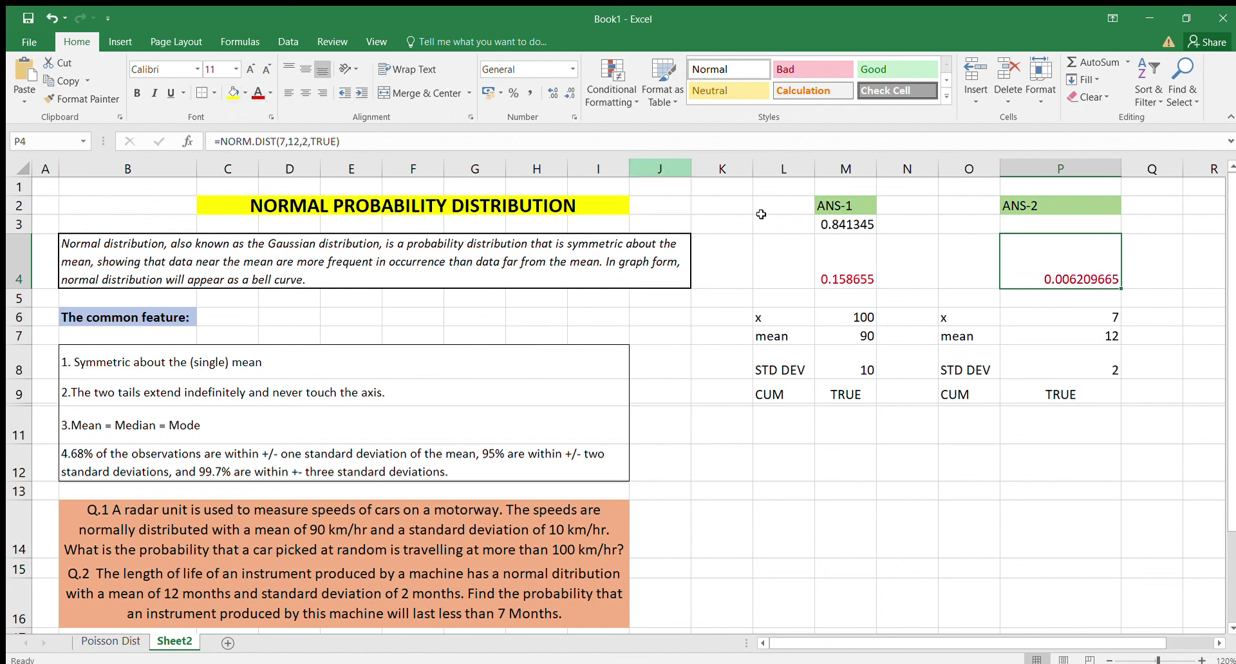
left_click(1113, 349)
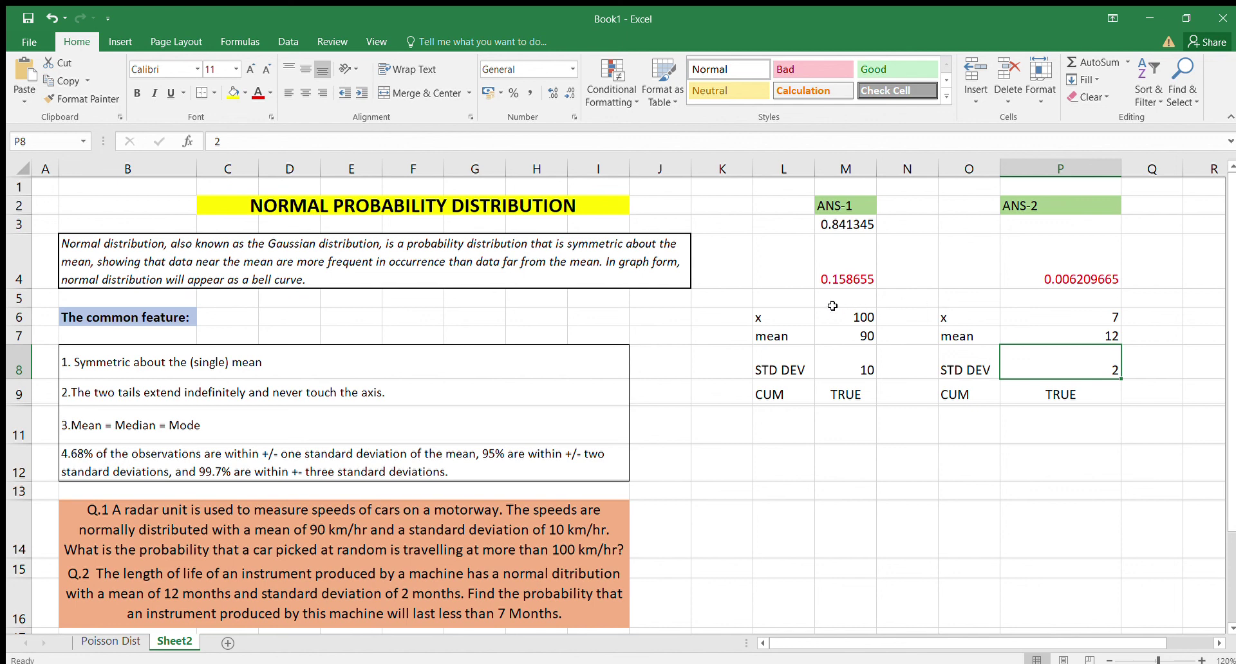
left_click(785, 298)
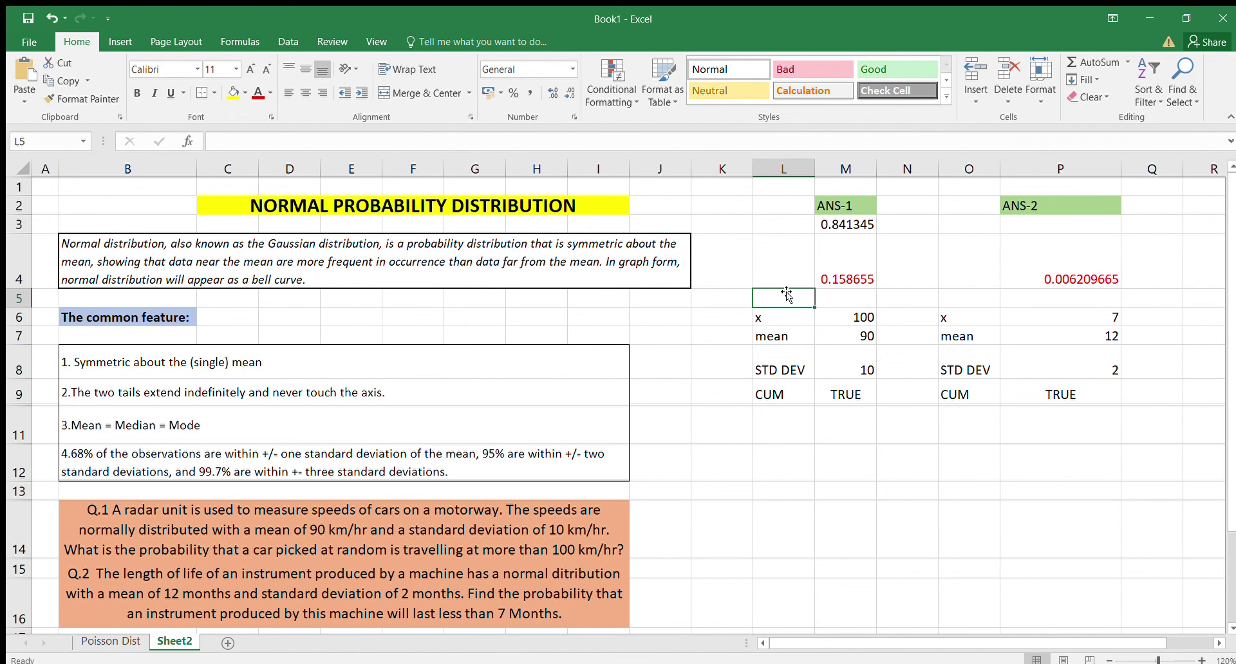
left_click(786, 319)
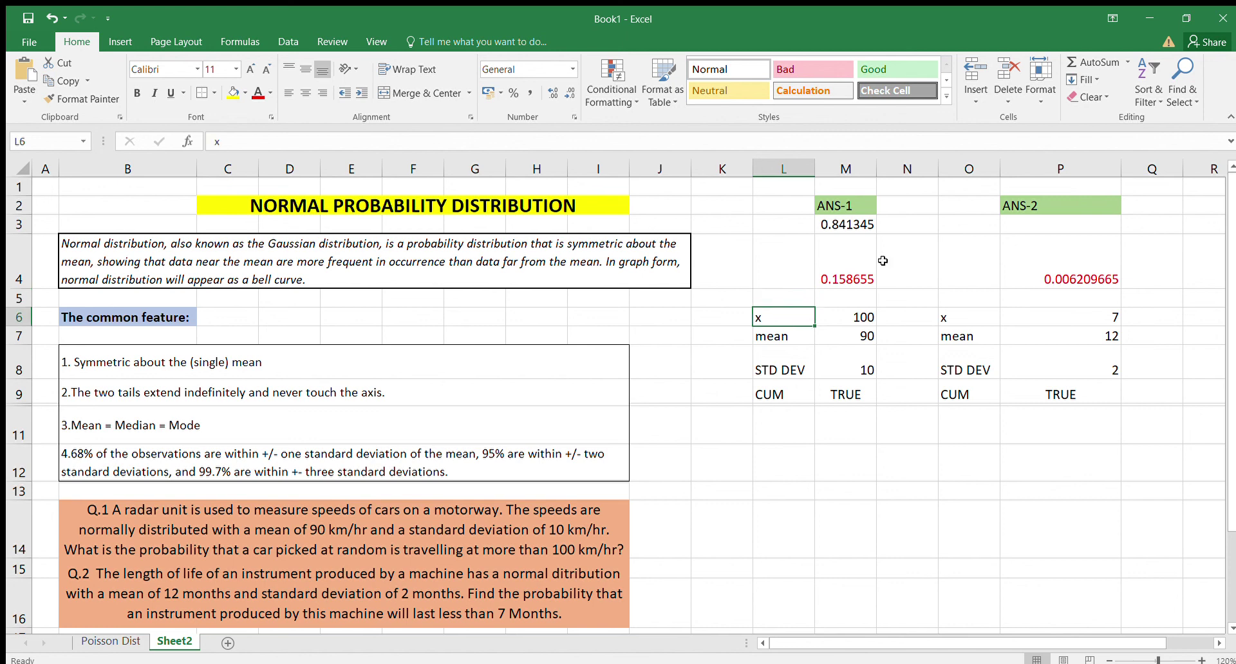